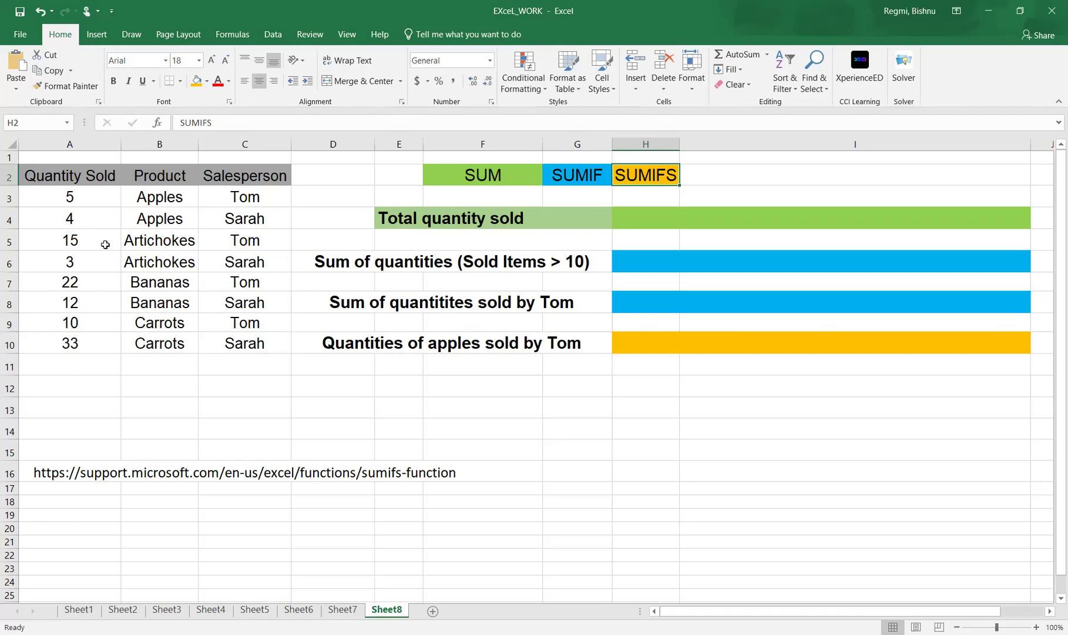
Step: Examine the sales table in A2:C10 and its Quantity Sold, Product and Salesperson columns
left_click_drag(62, 174, 246, 344)
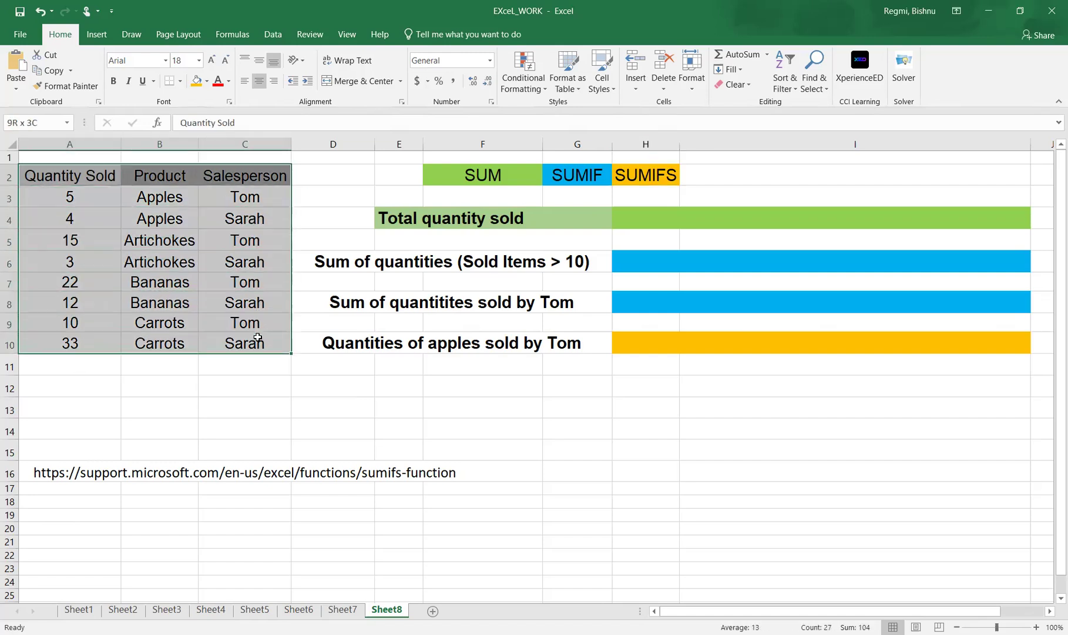
left_click(239, 471)
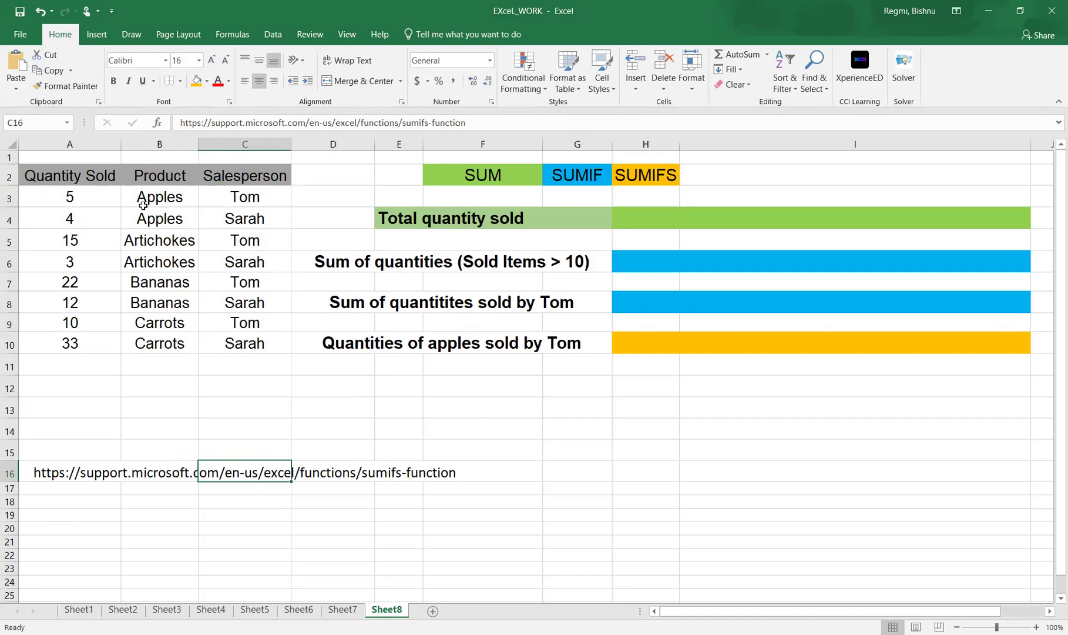
left_click(93, 177)
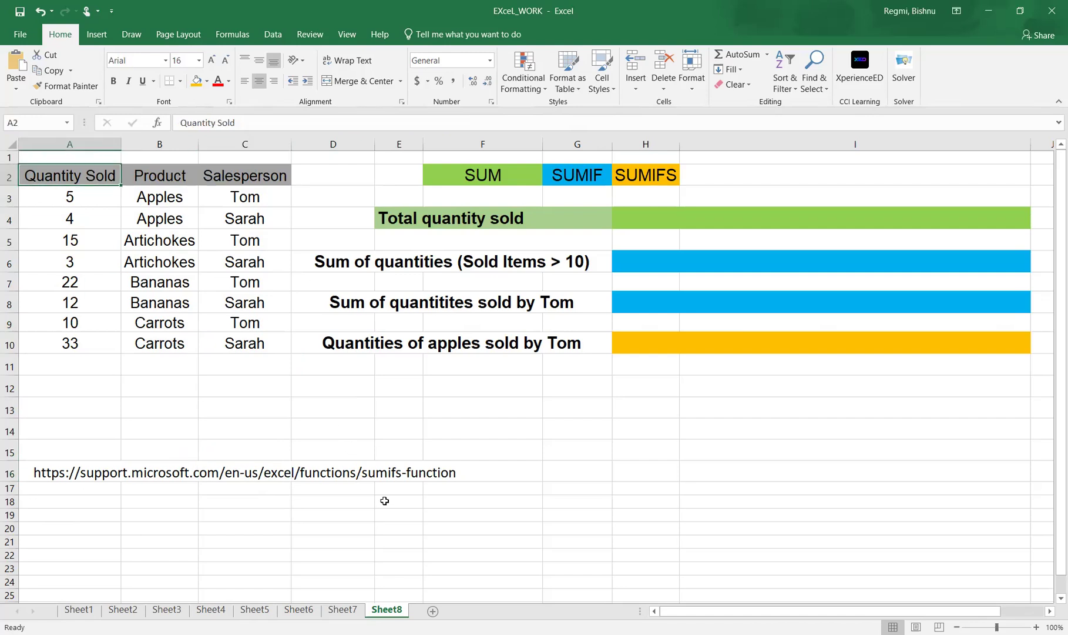
left_click(154, 174)
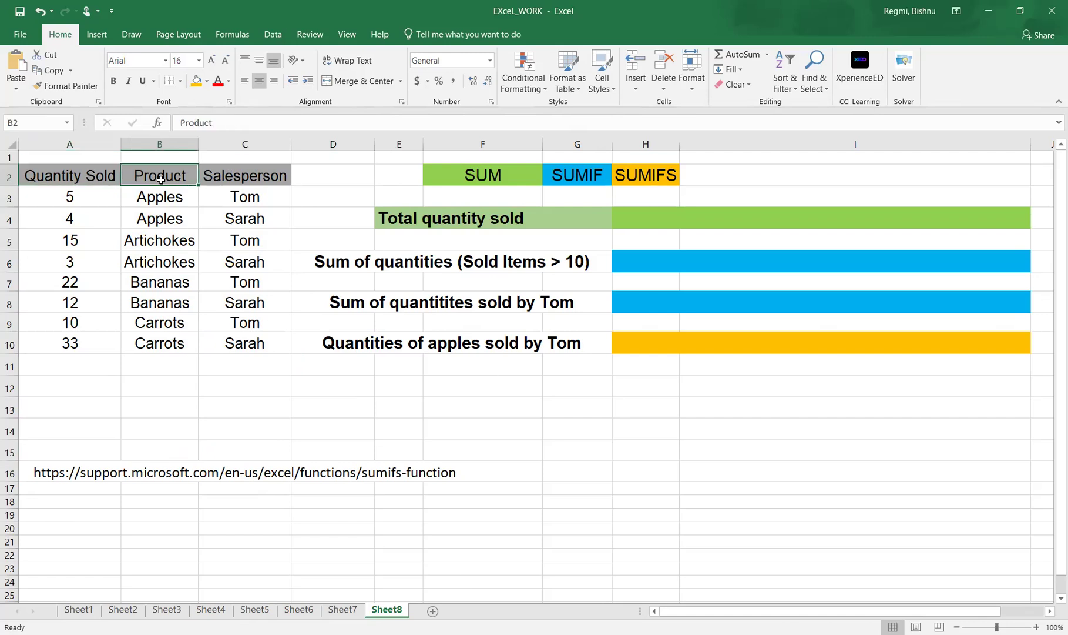
left_click(239, 181)
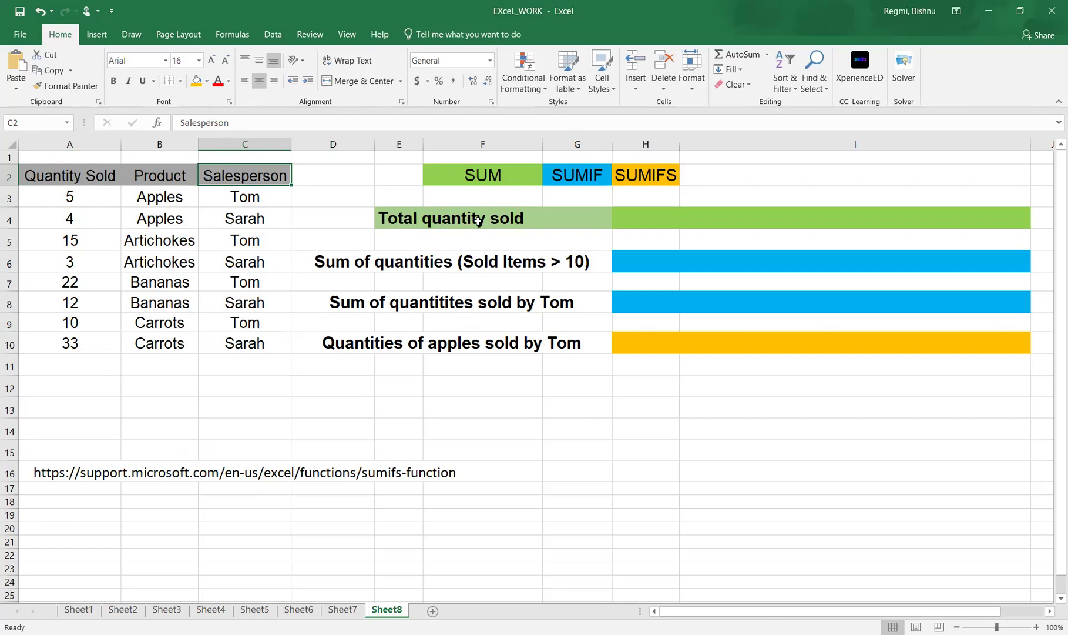
Step: Calculate the total quantity sold in cell H4 with a SUM formula over A3:A10
left_click(646, 221)
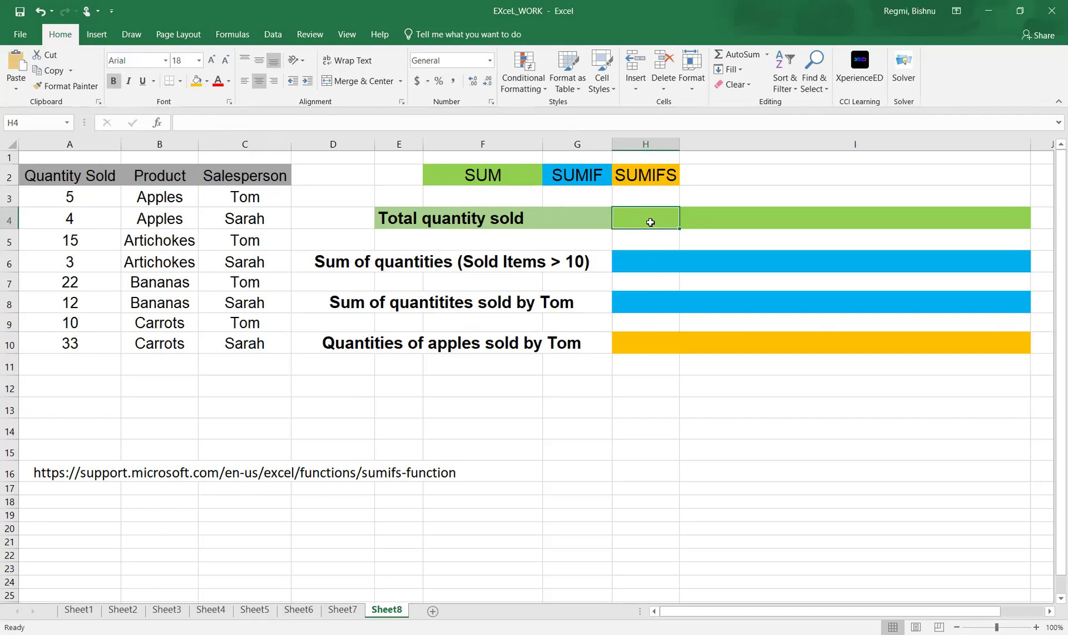
type("=")
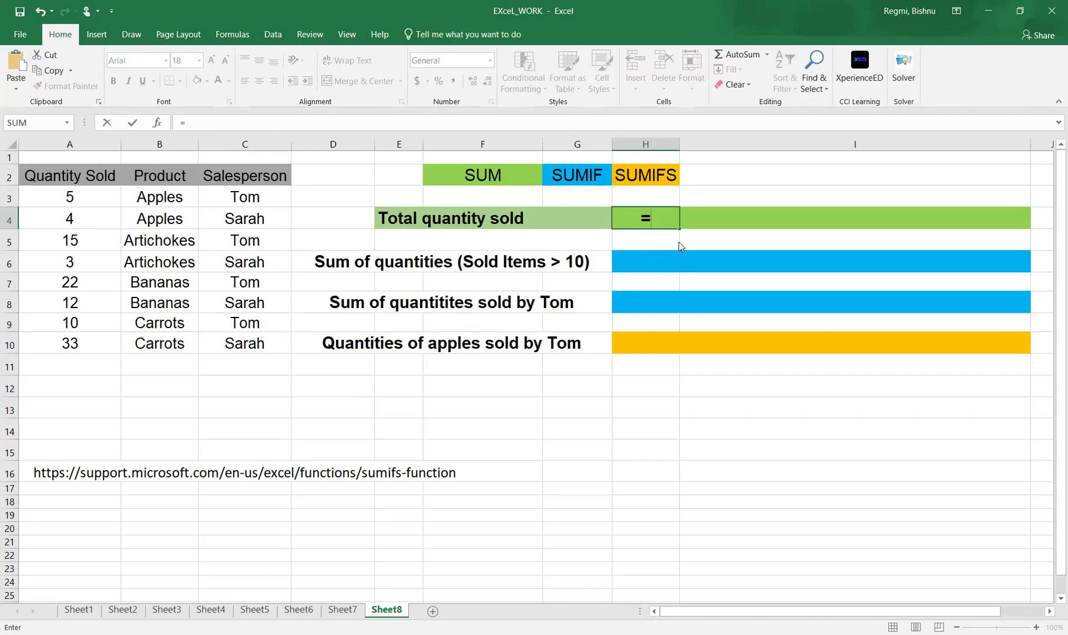
type("sum")
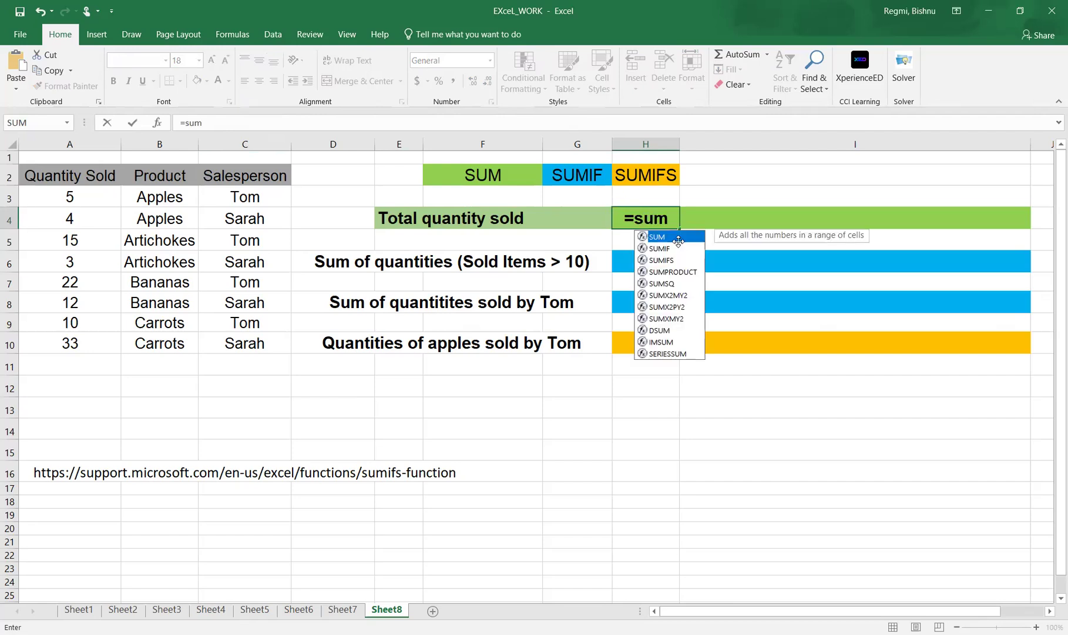
type("(")
left_click(81, 203)
left_click_drag(81, 203, 88, 346)
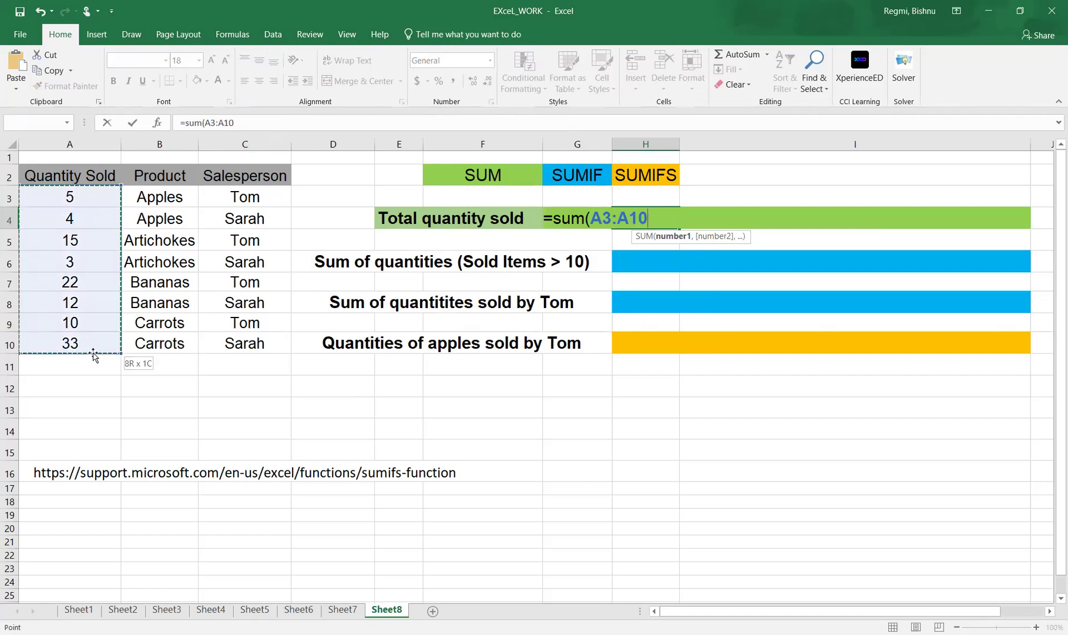
key("Return")
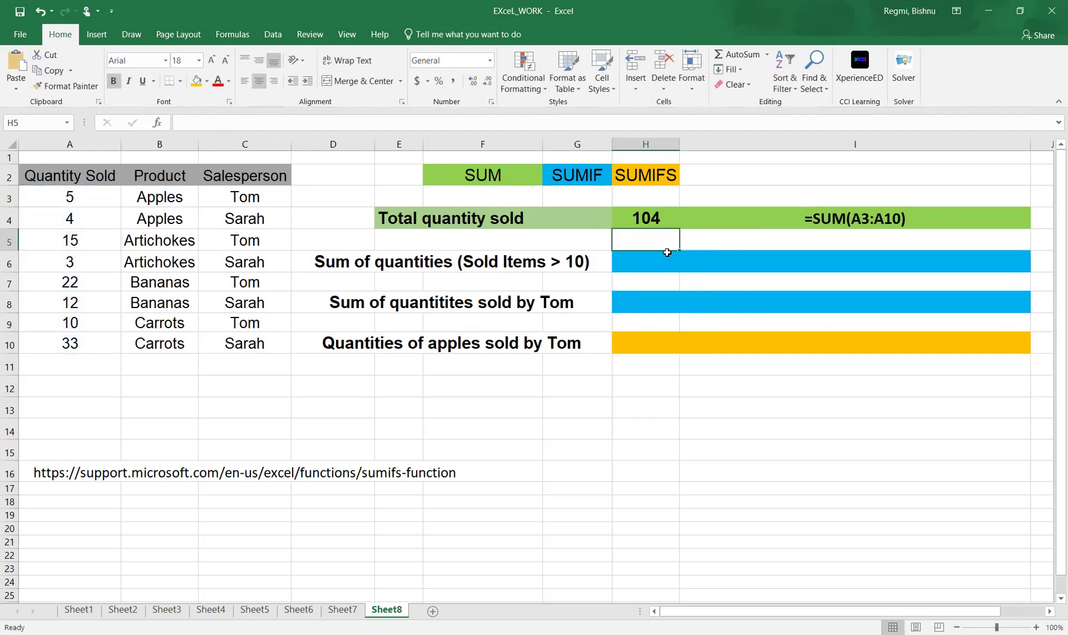
left_click(648, 222)
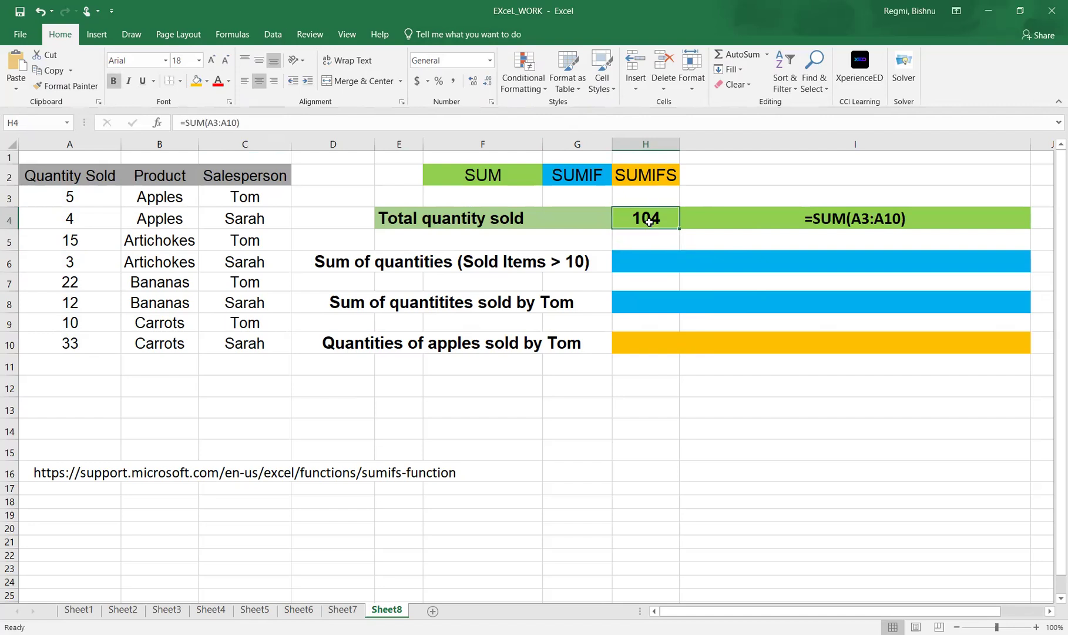
left_click(845, 221)
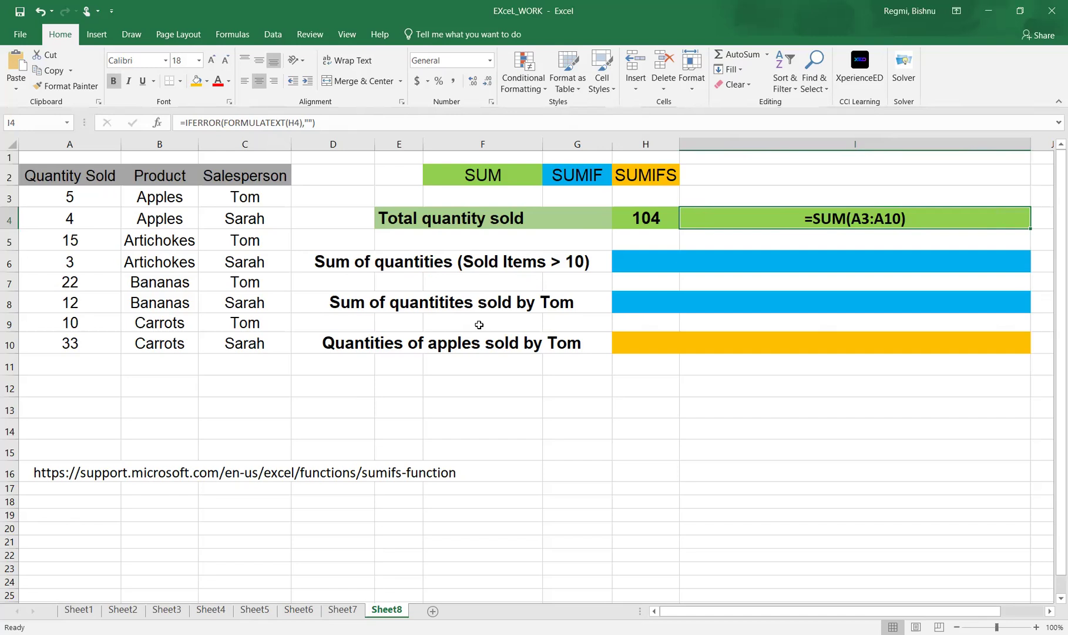
Step: Examine which entries in the Quantity Sold column are greater than 10
left_click(77, 242)
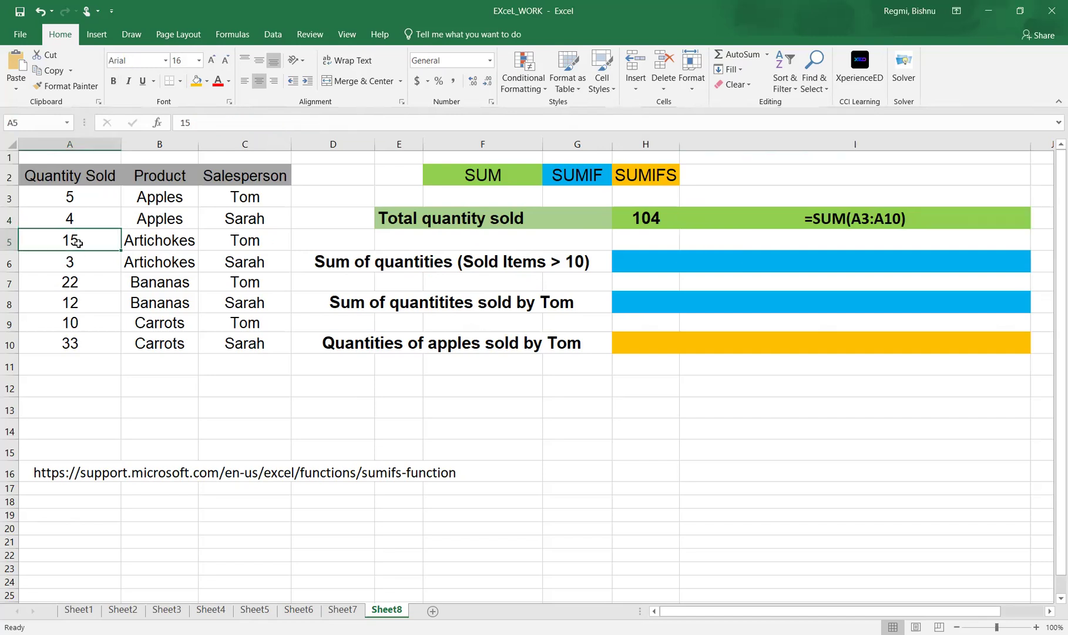
left_click(77, 282)
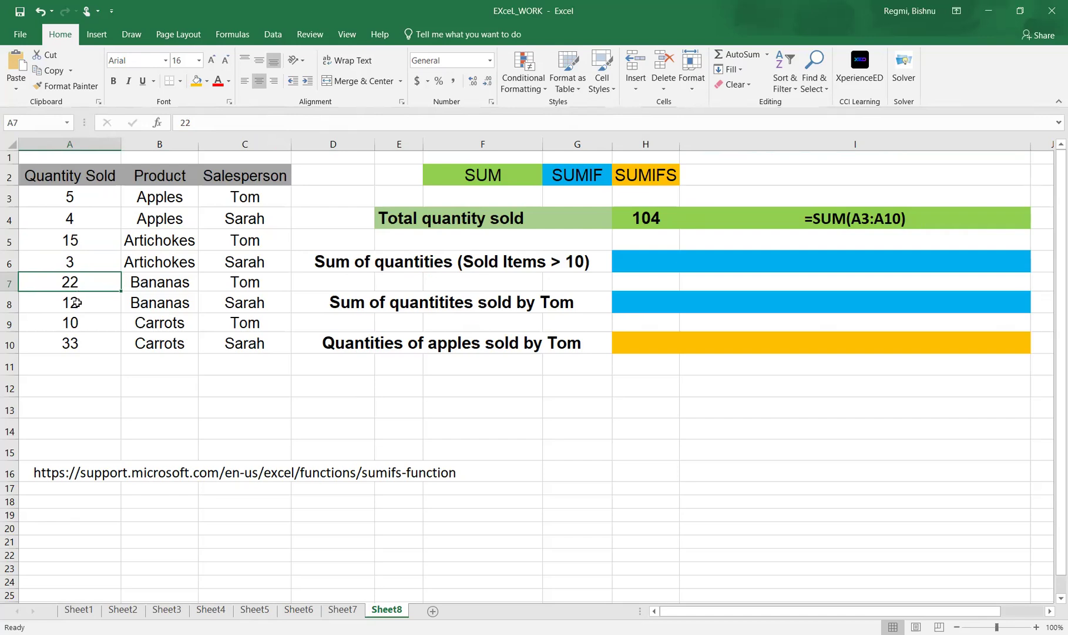
left_click(77, 303)
left_click(94, 351)
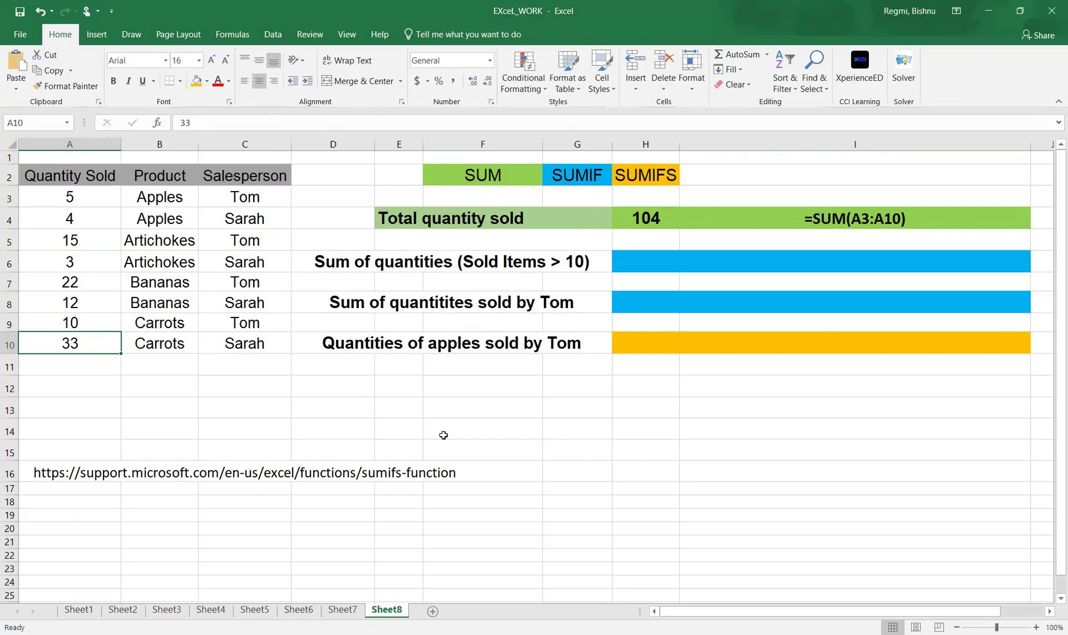
Step: Enter a SUMIF formula in cell H6 that sums the quantities in A3:A10 meeting the criterion ">10"
left_click(590, 180)
left_click(635, 267)
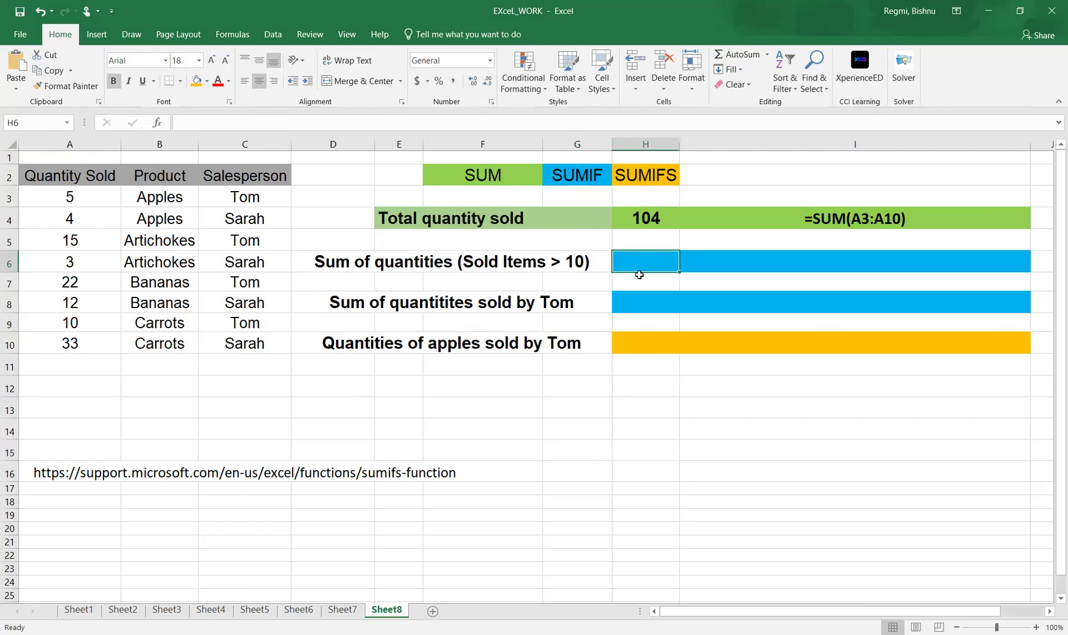
type("=")
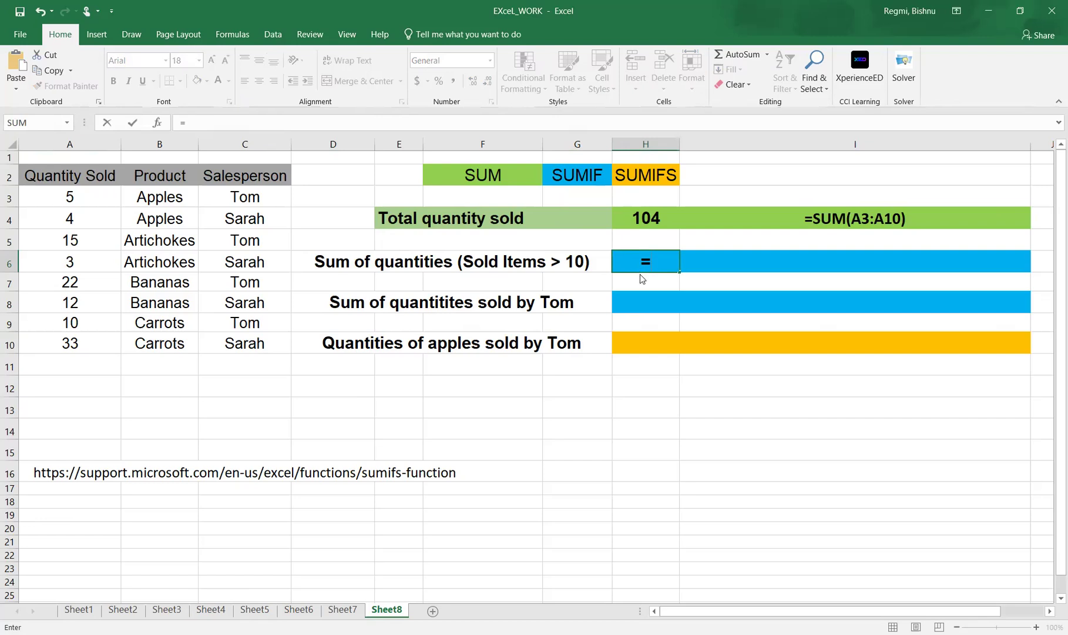
type("sumif(")
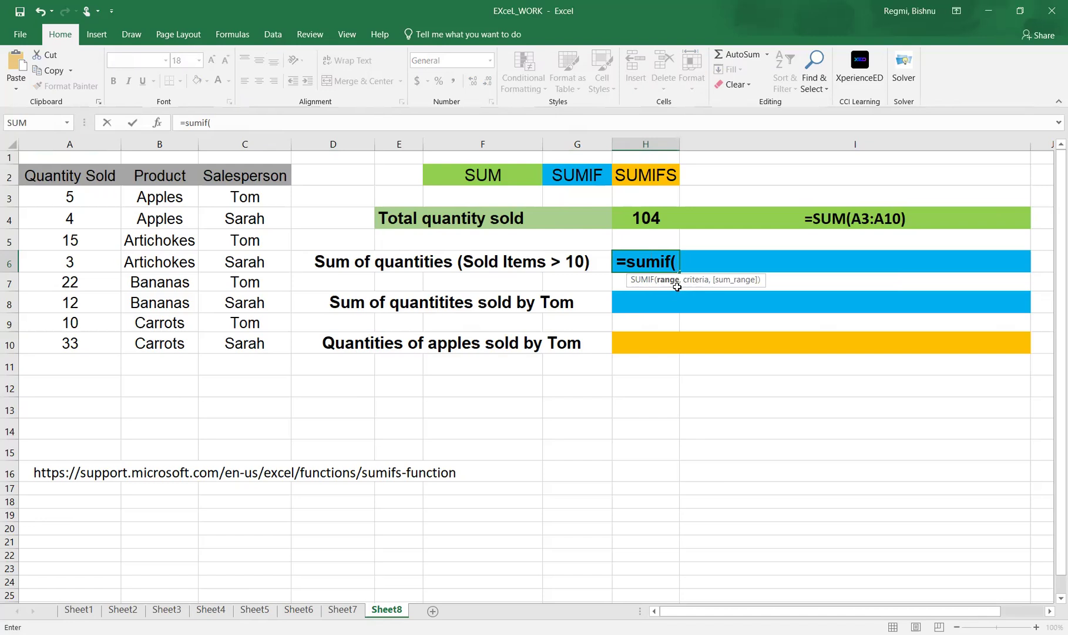
left_click_drag(65, 198, 68, 220)
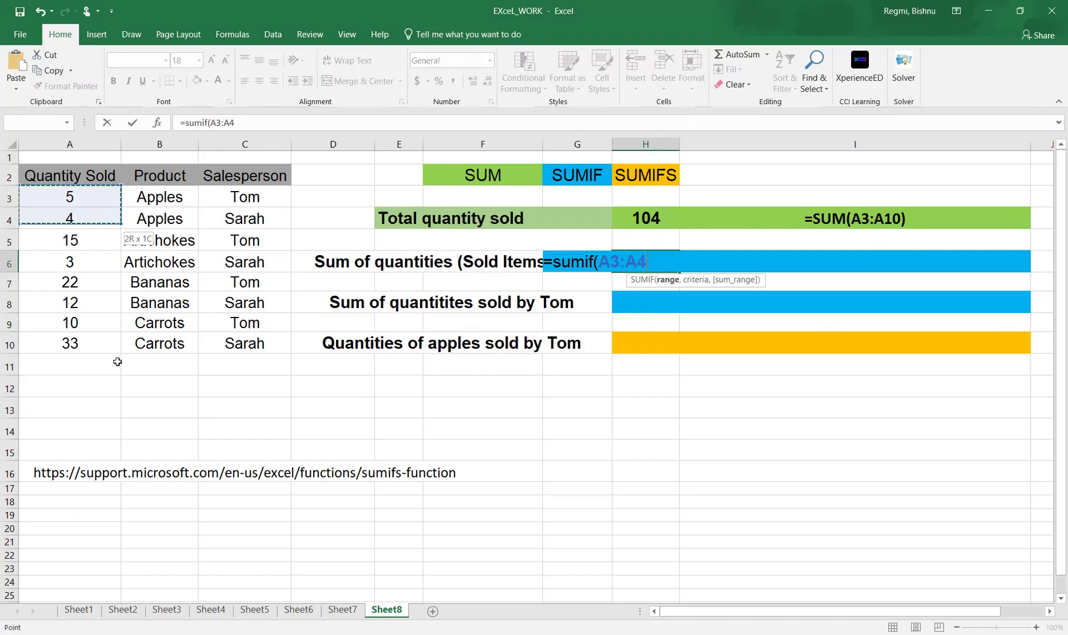
key("ctrl+shift+Down")
type(",")
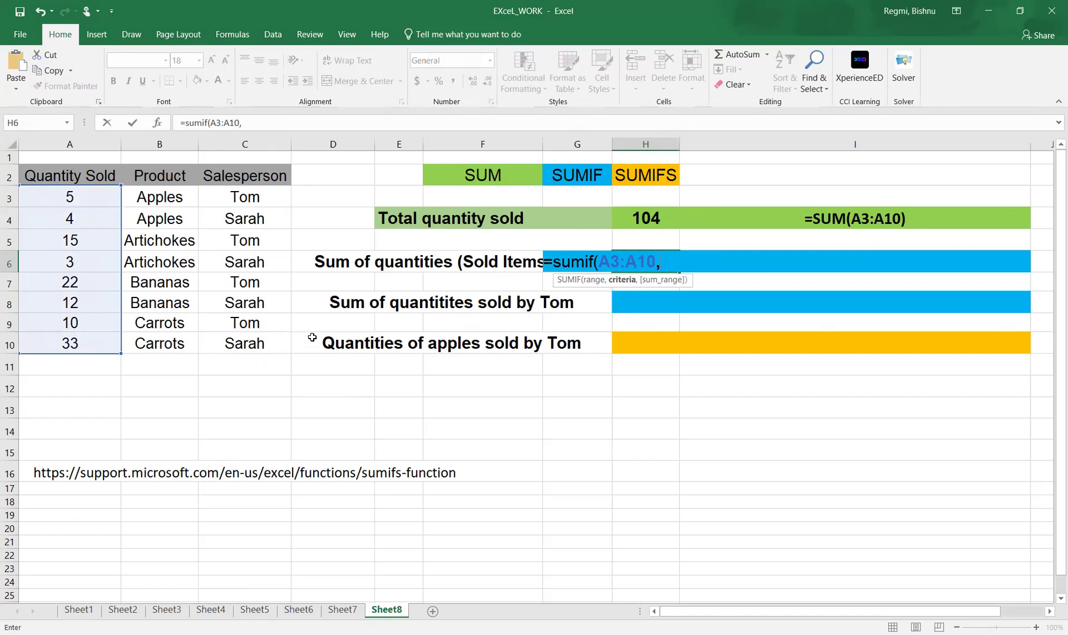
type("\">10\"")
type(")")
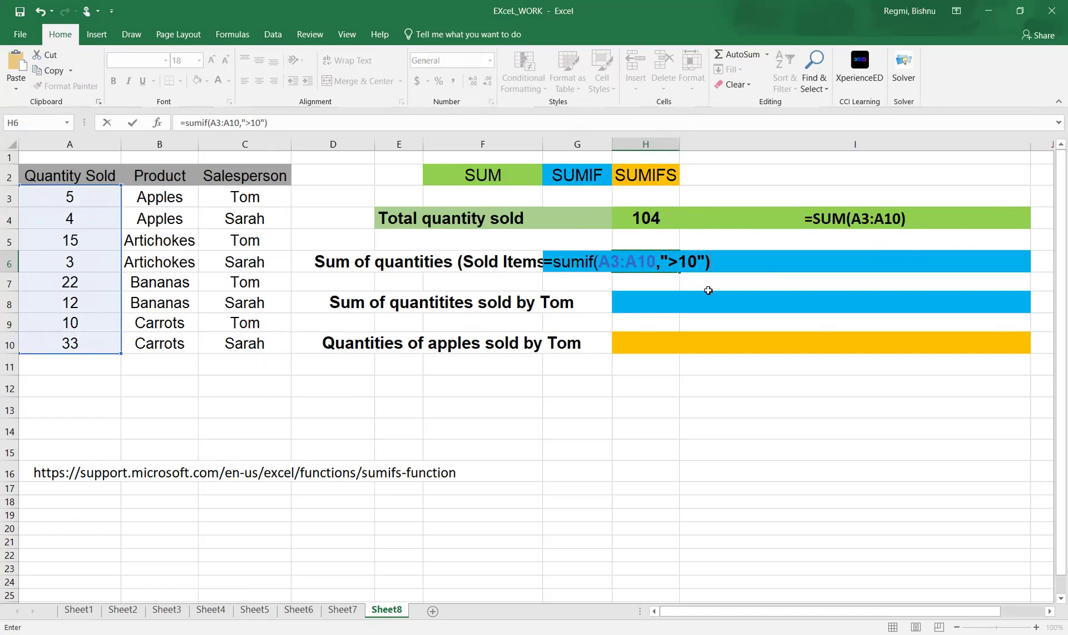
key("Return")
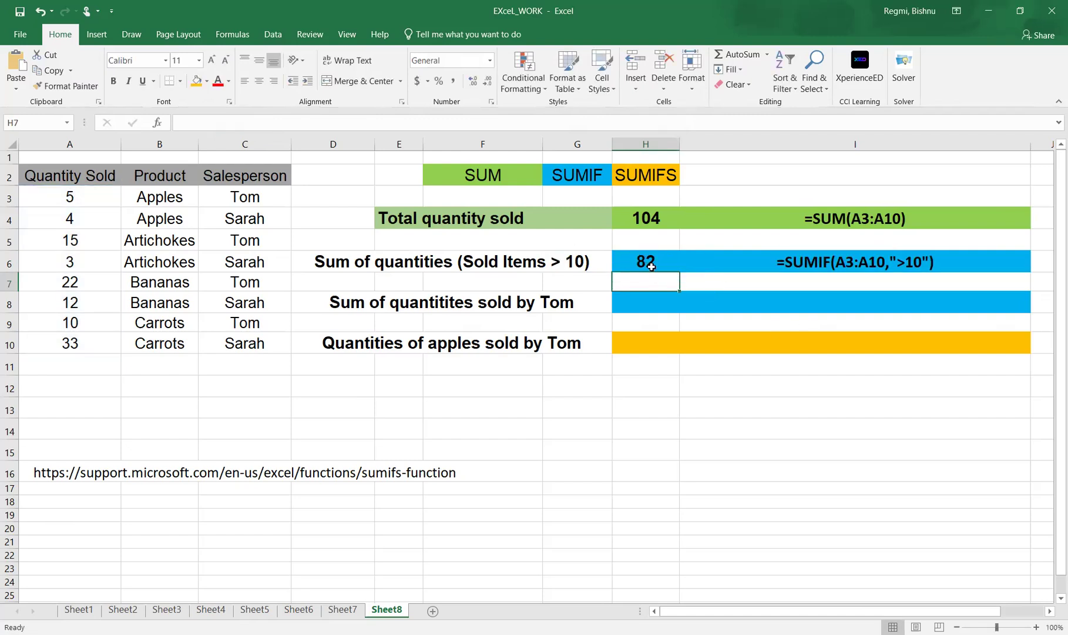
Step: Check the individual quantities above 10 that the SUMIF formula in H6 adds up
left_click(59, 343)
left_click(70, 303)
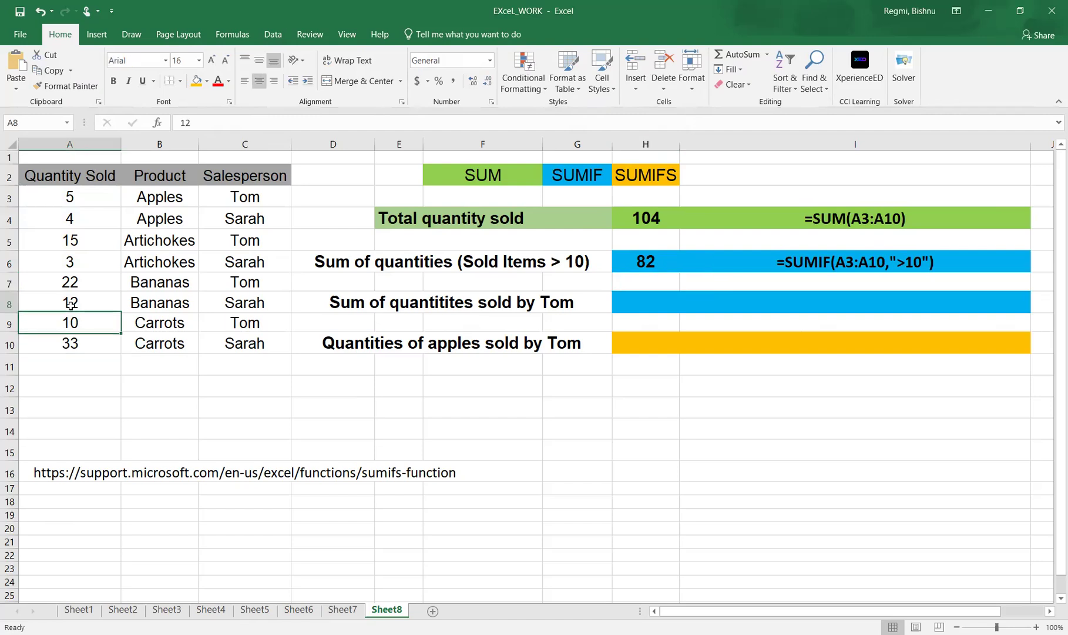
left_click(73, 286)
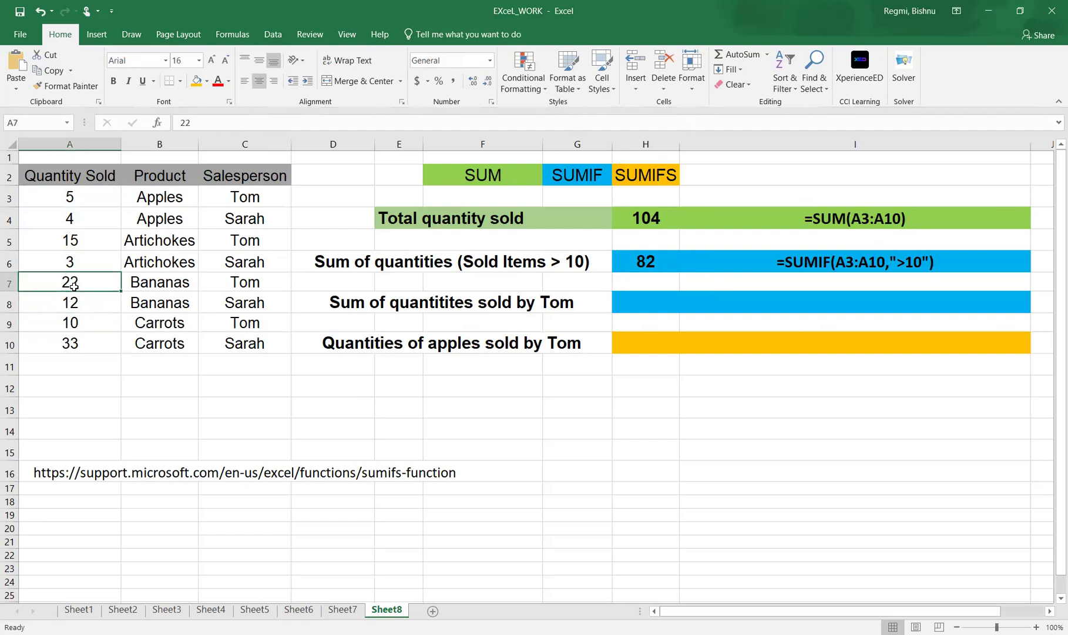
left_click(84, 245)
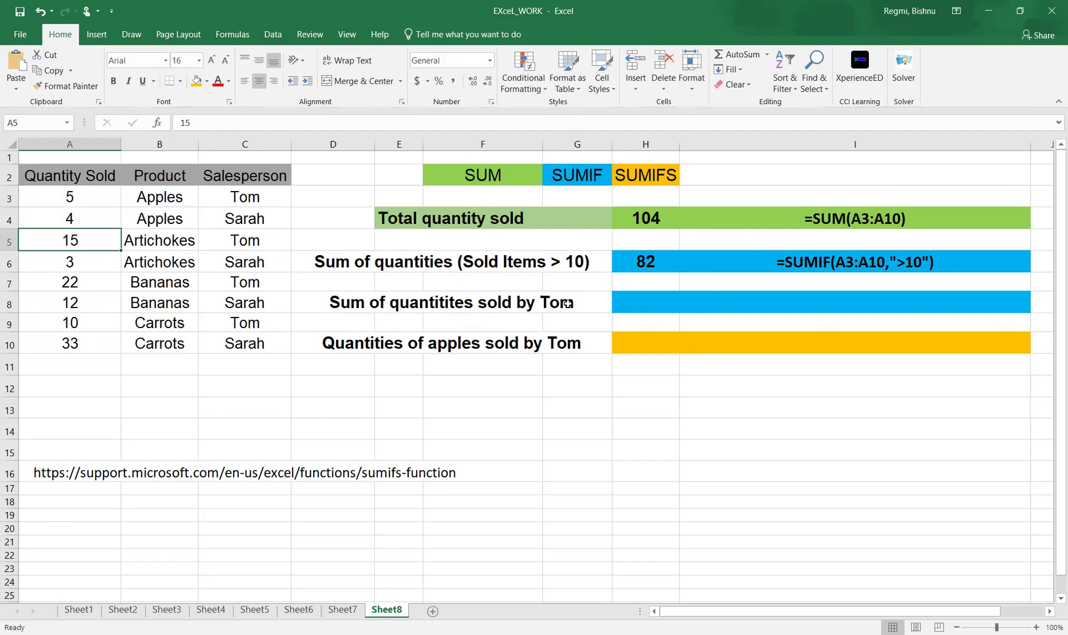
Step: Enter a SUMIF formula in H8 summing A3:A10 where C3:C10 matches the salesperson named in that row's label
left_click(634, 305)
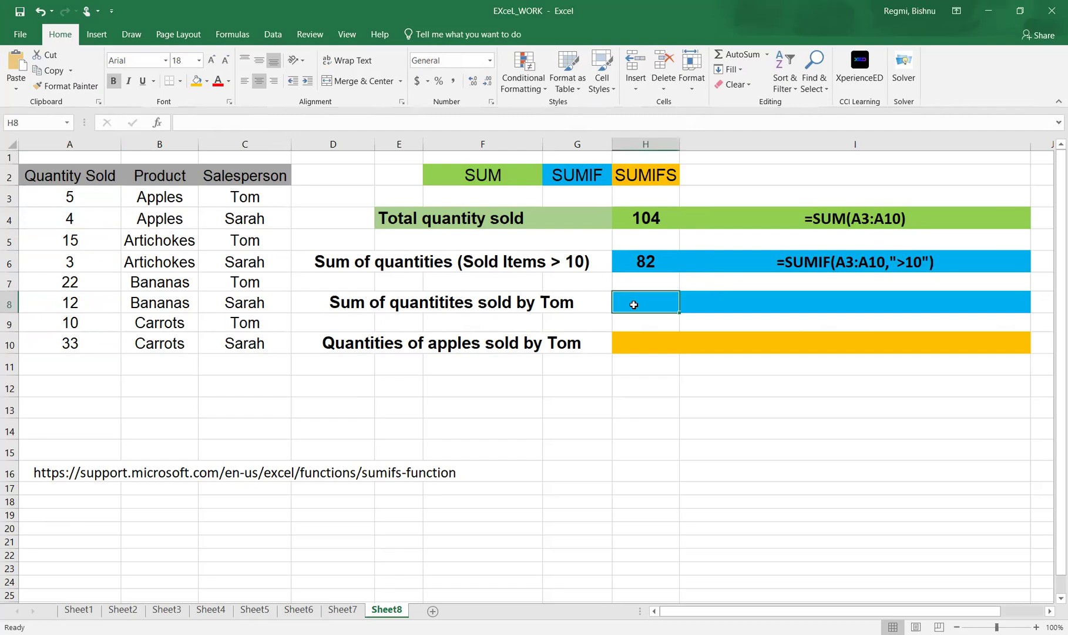
type("=")
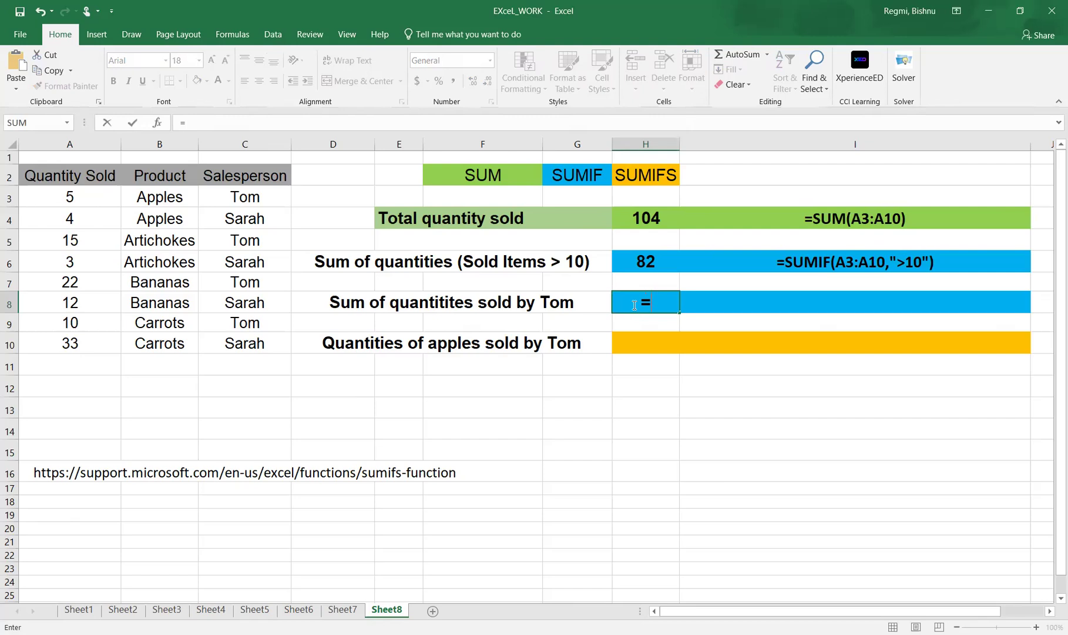
type("sumif(")
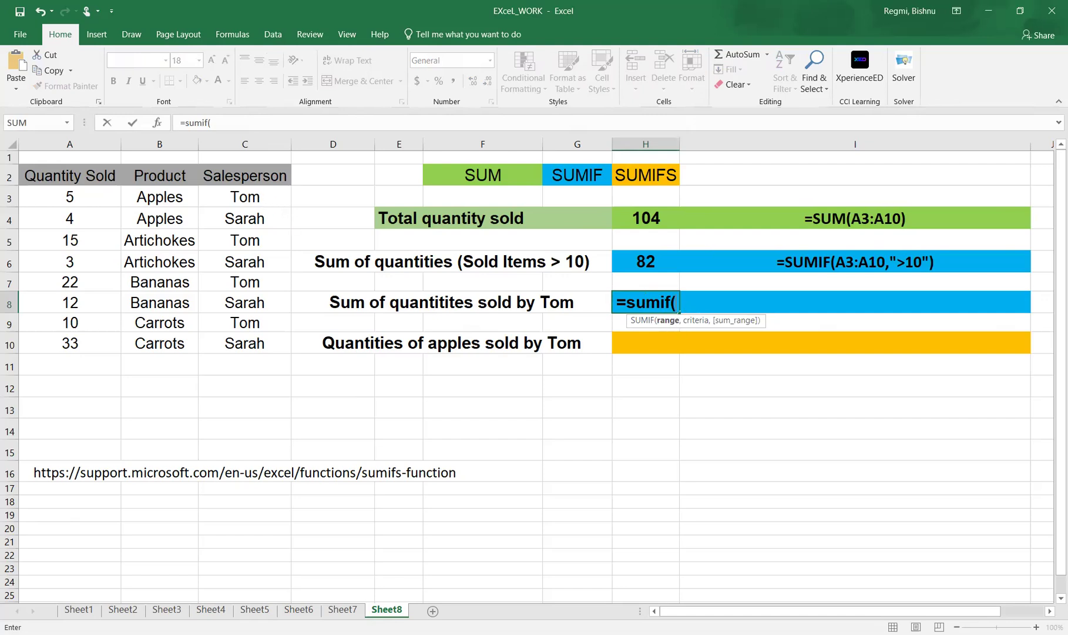
left_click(241, 202)
left_click_drag(241, 203, 246, 218)
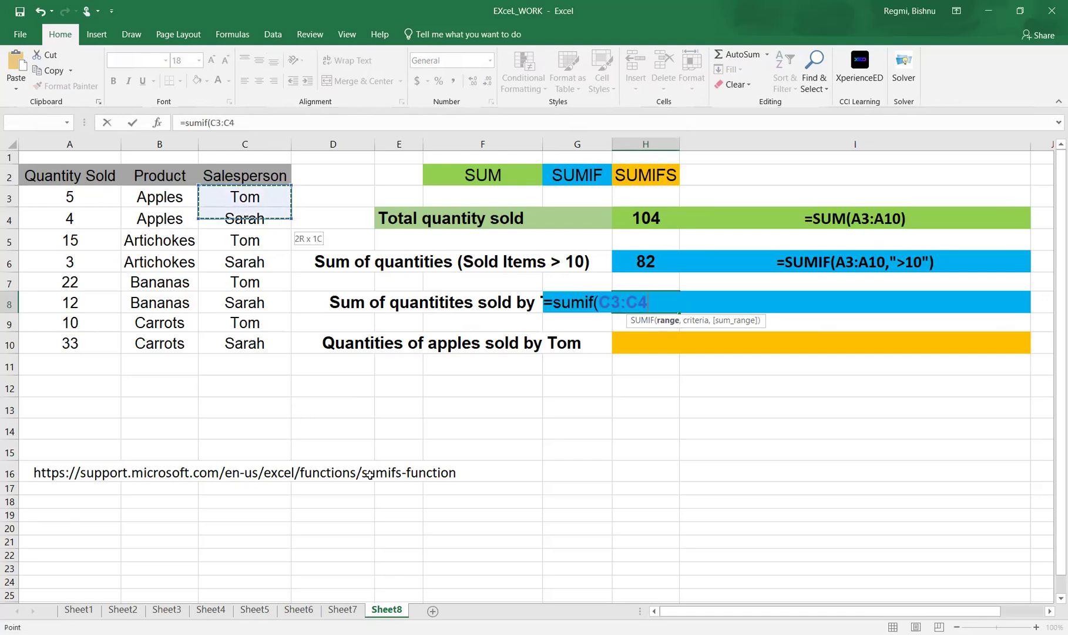
key("ctrl+shift+Down")
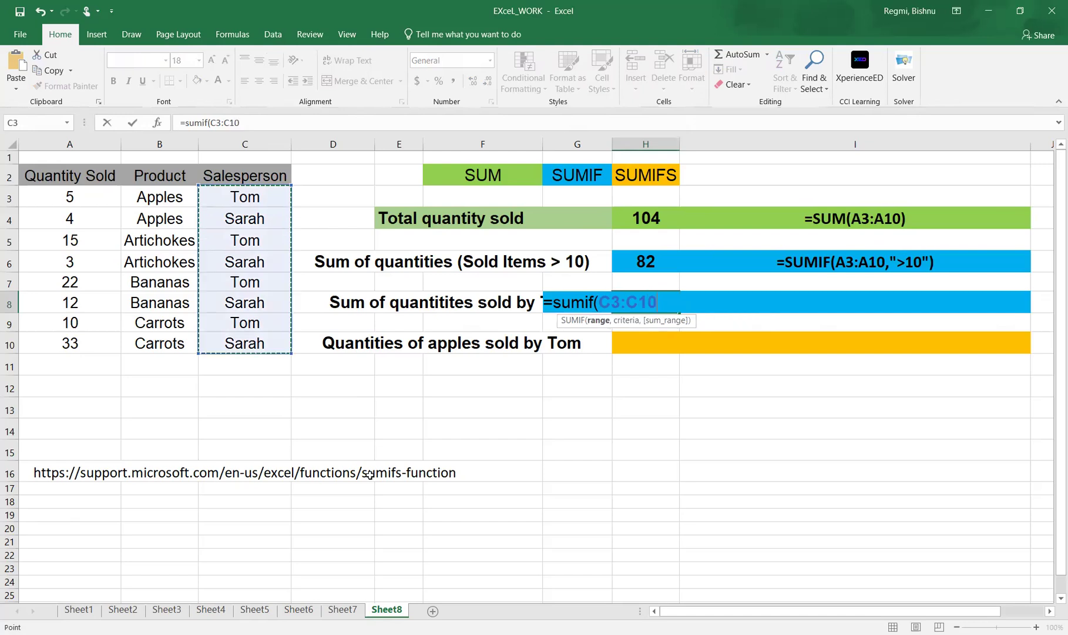
type(",\"tom")
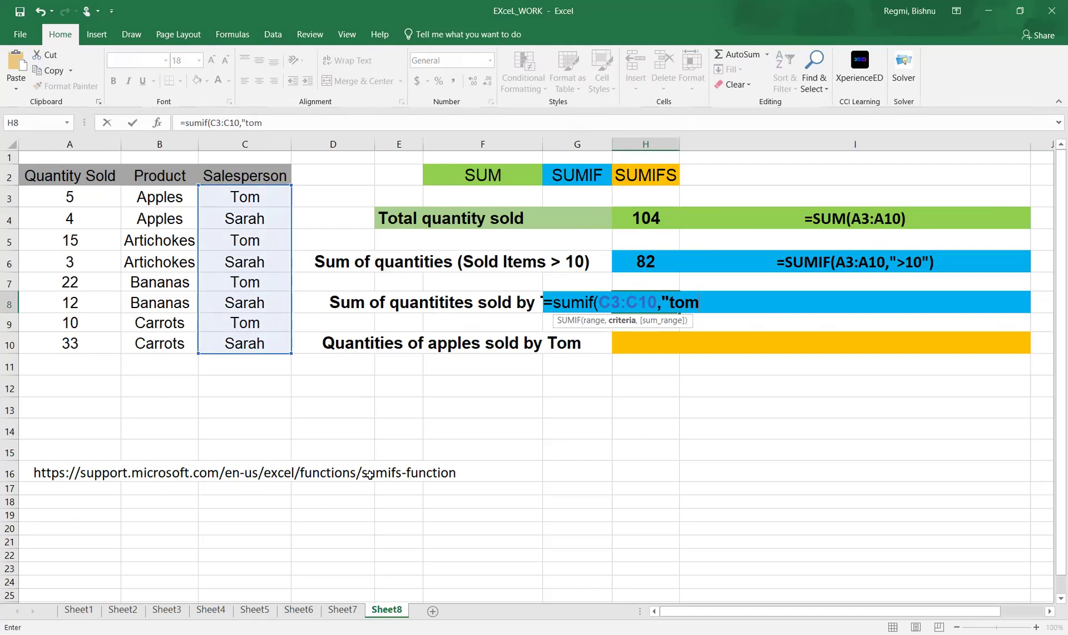
type("\",")
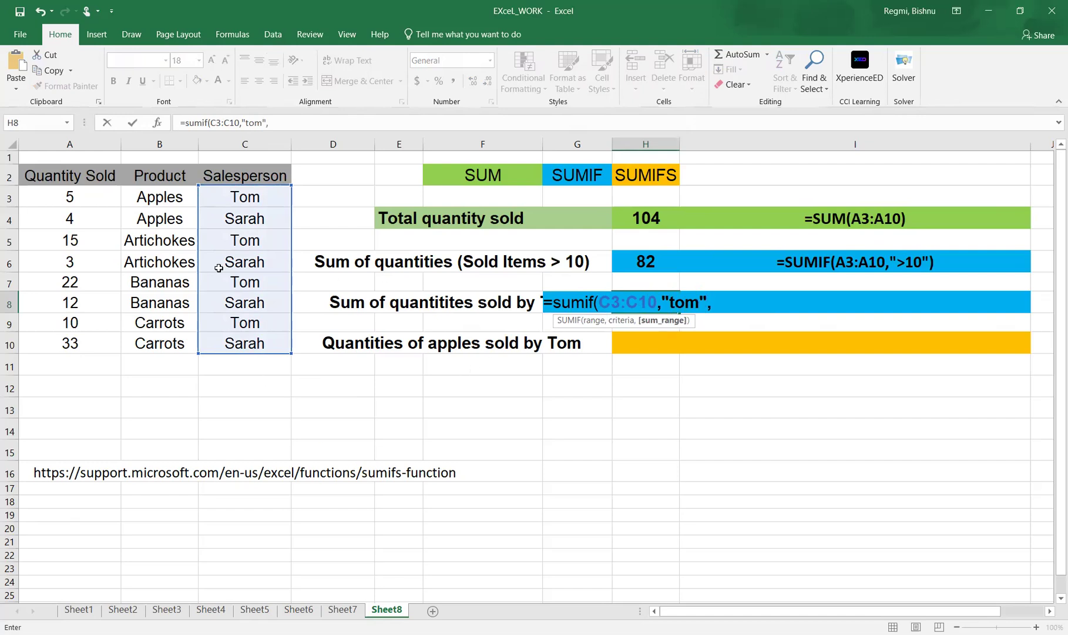
left_click_drag(87, 198, 87, 344)
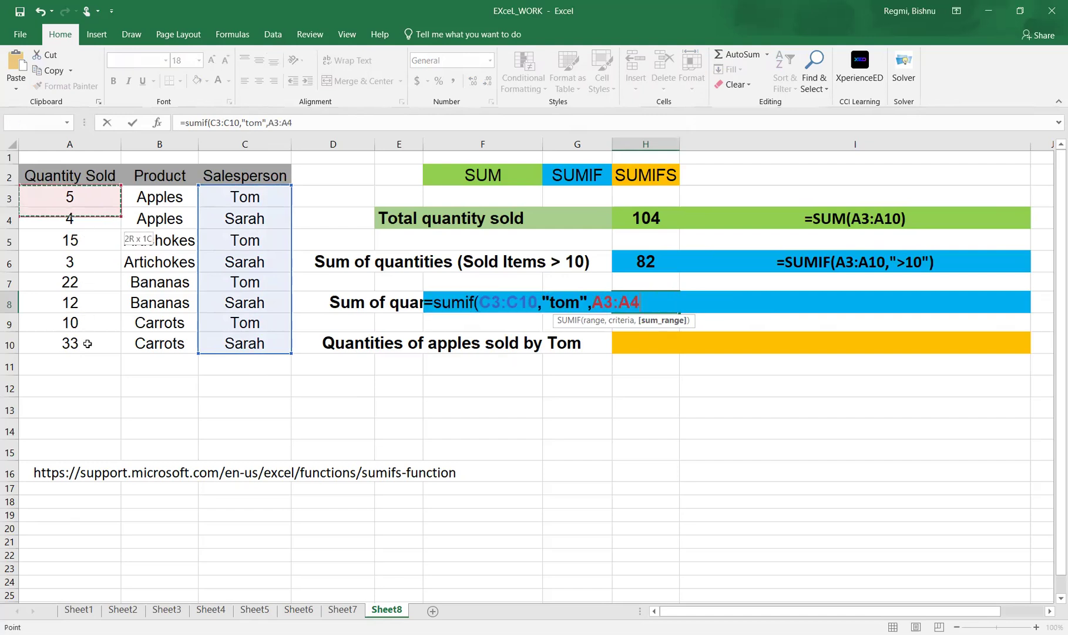
left_click_drag(87, 344, 87, 344)
key("Return")
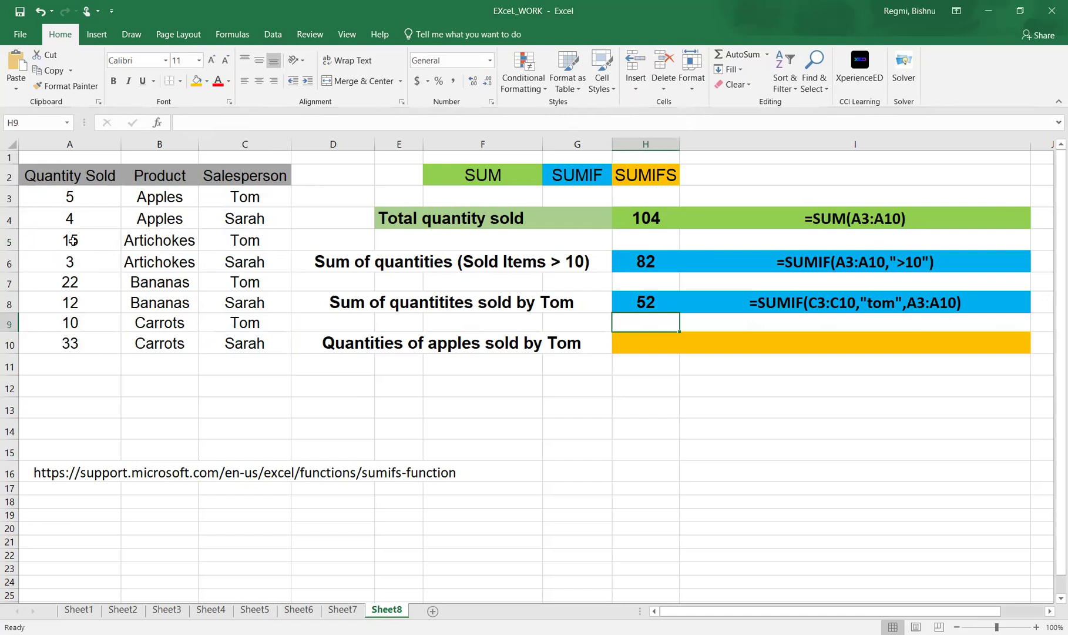
left_click(71, 280)
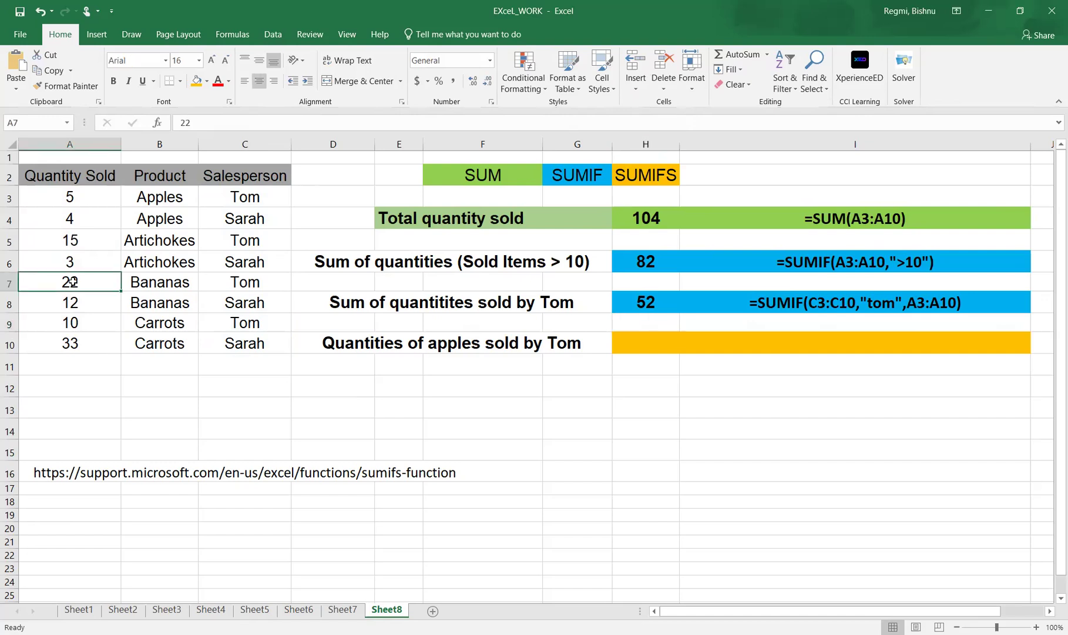
Step: Check the quantity in A9 and the quantity, product and salesperson entries in row 3
left_click(80, 327)
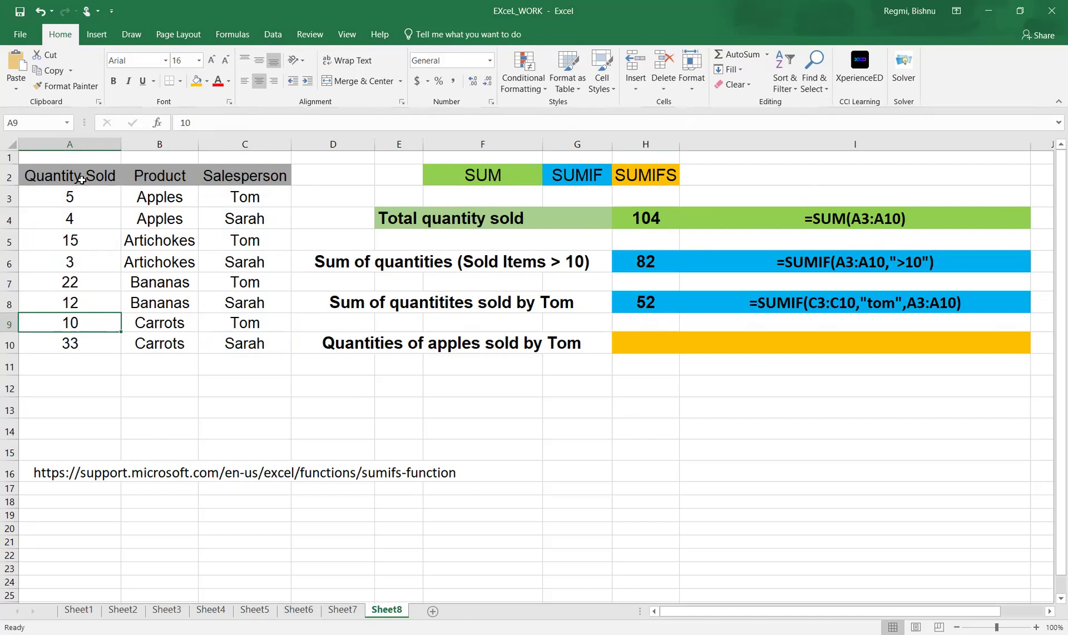
left_click(79, 200)
left_click(155, 200)
left_click(238, 200)
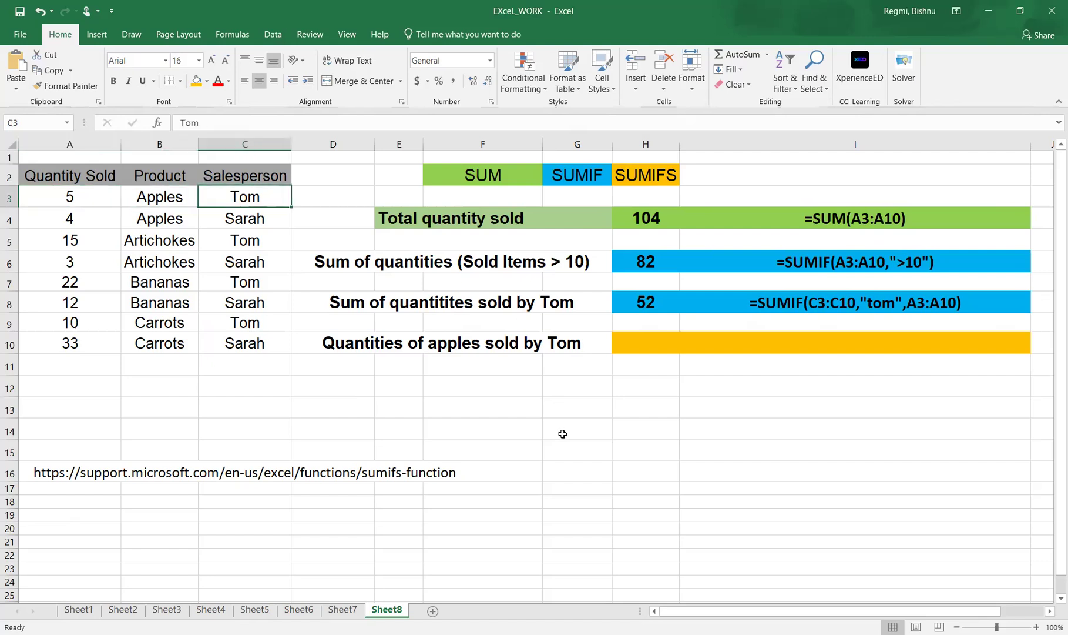
Step: Start a SUMIFS formula in cell H10 with A3:A10 as the sum range
left_click(635, 346)
type("=")
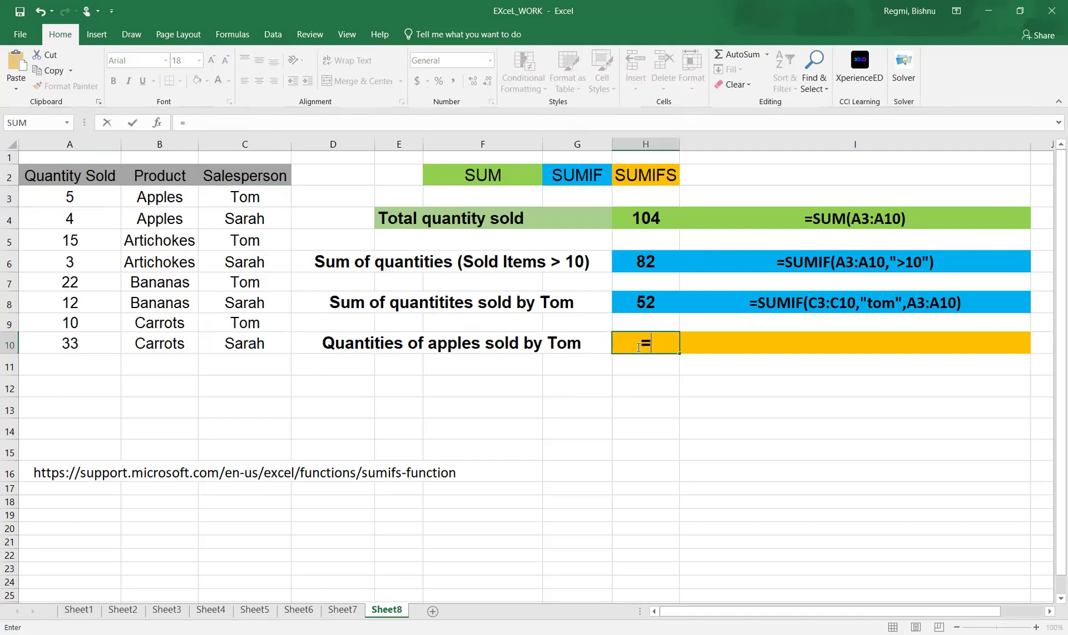
type("sum")
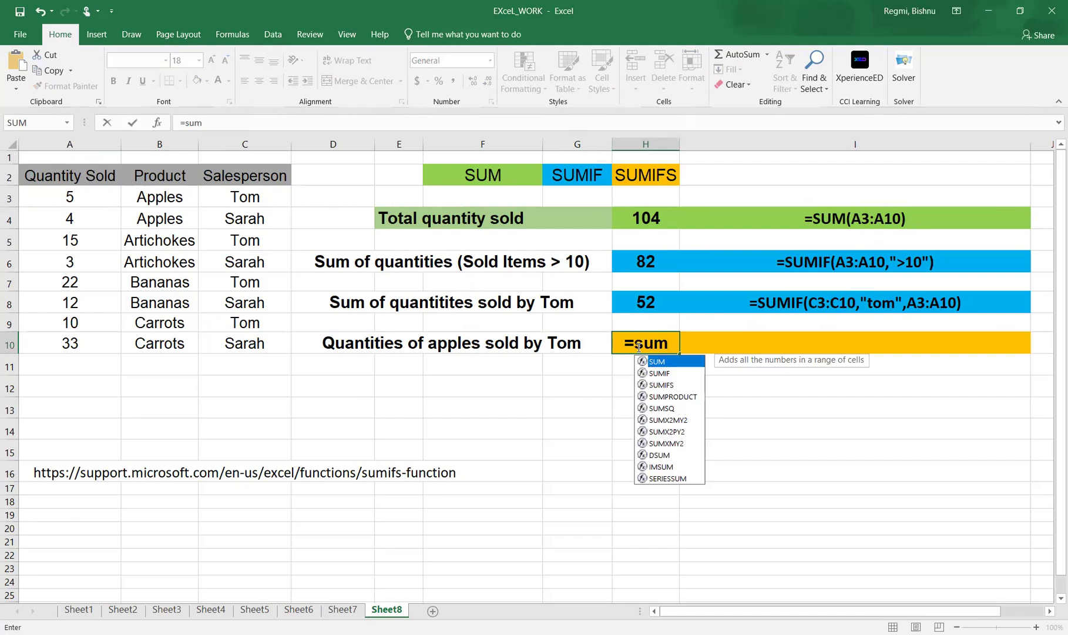
type("ifs")
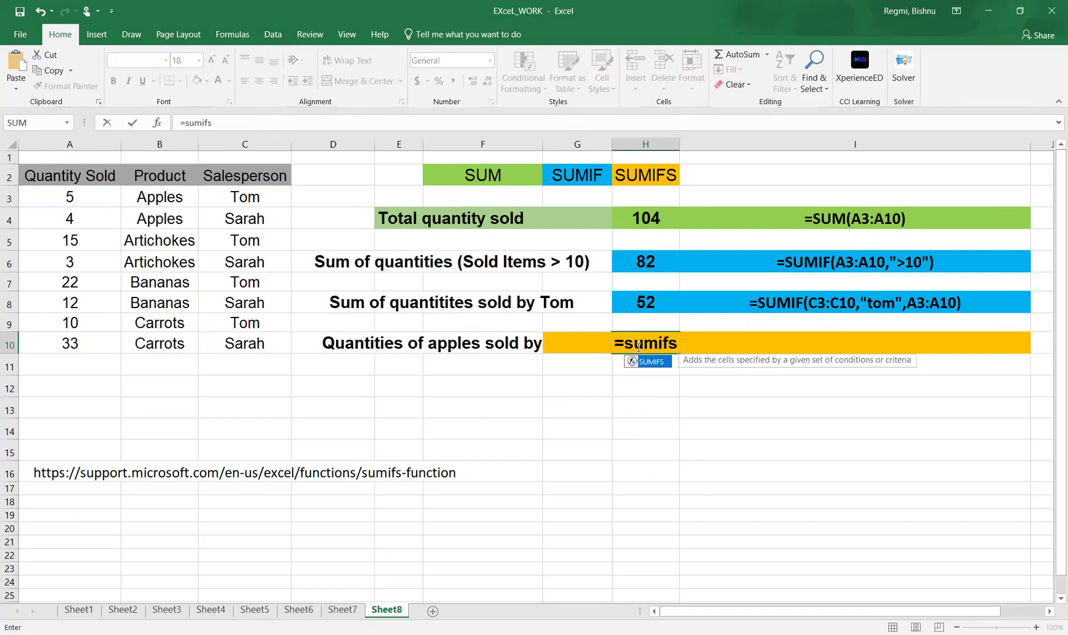
type("(")
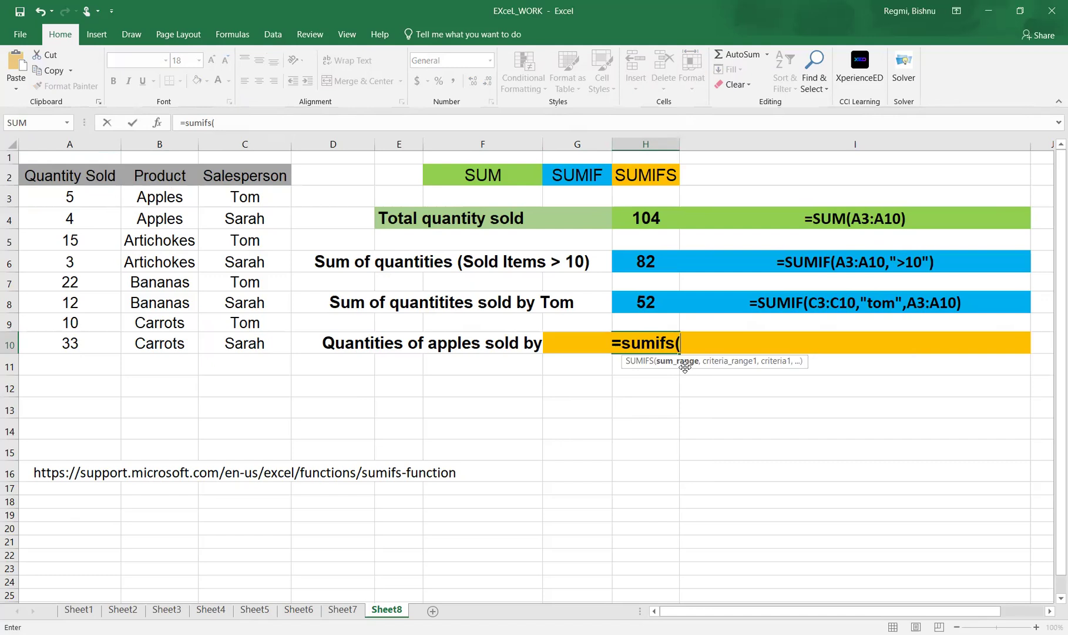
left_click_drag(61, 197, 64, 333)
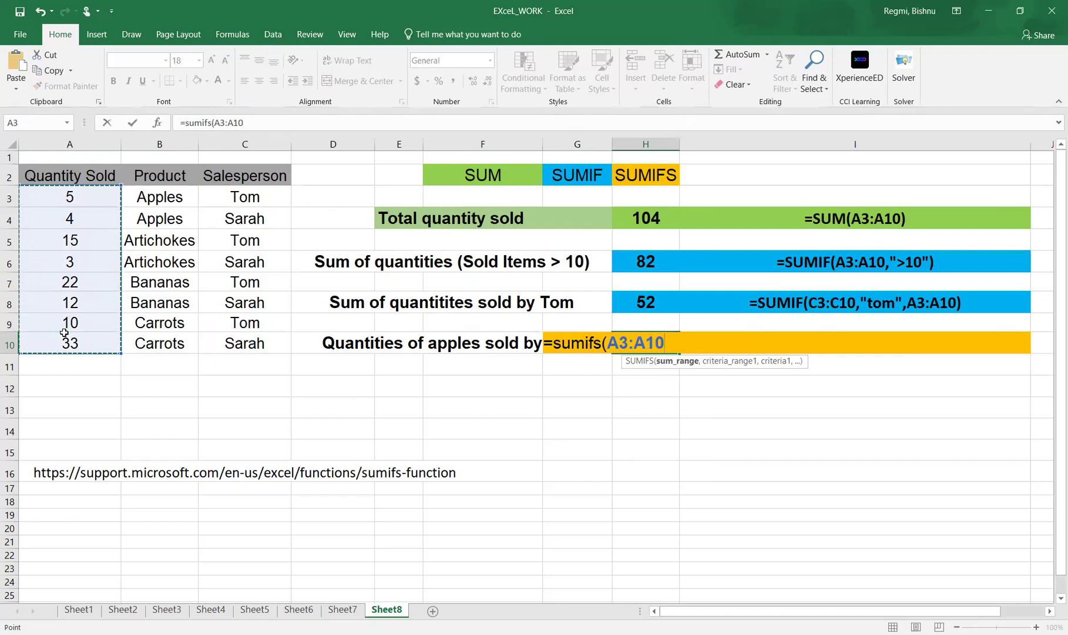
type(",")
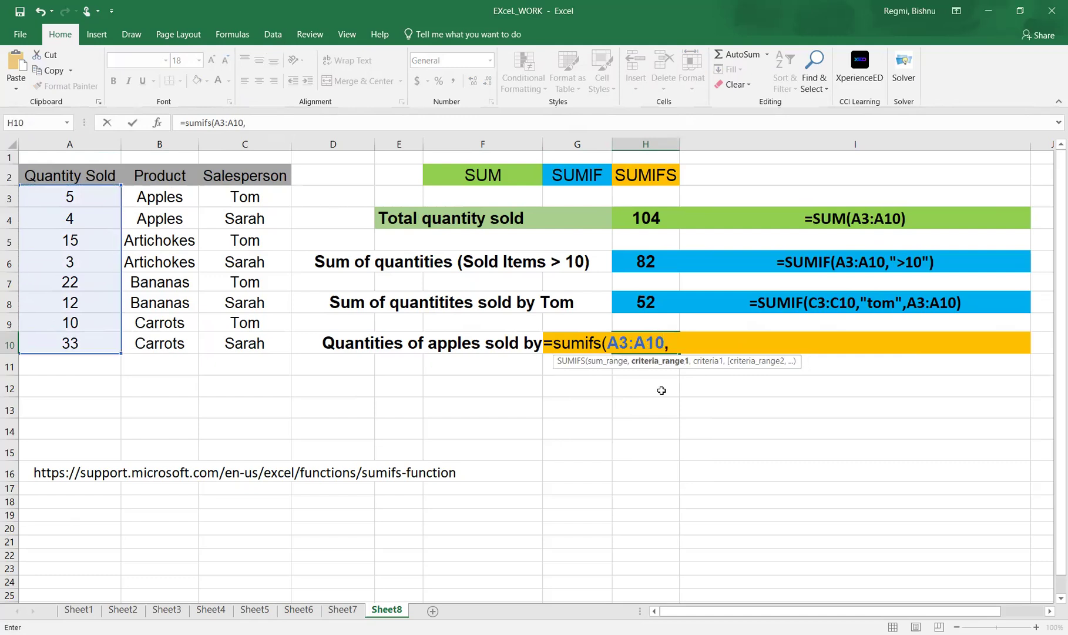
Step: Add B3:B10 as the first criteria range of the SUMIFS formula, with "apples" as its criterion
left_click(163, 205)
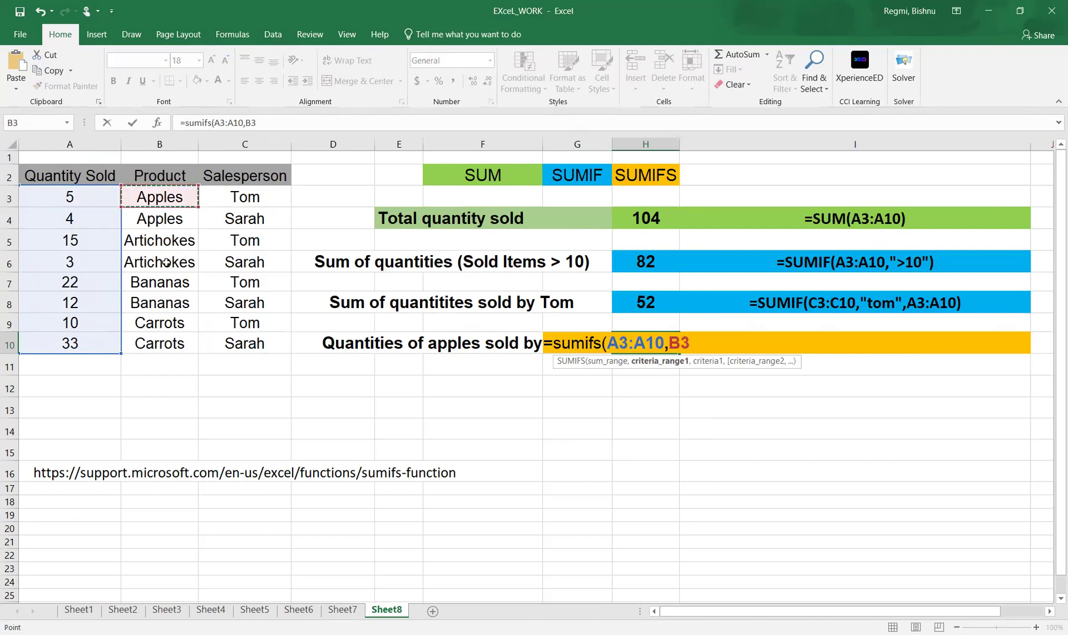
left_click(172, 348, "shift")
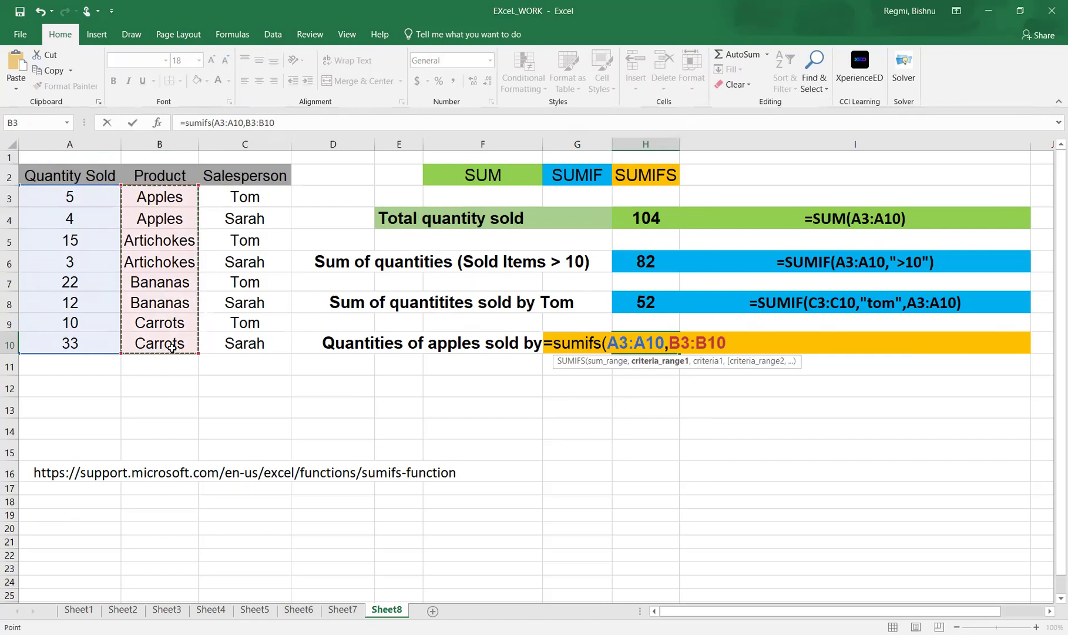
type(",\"a")
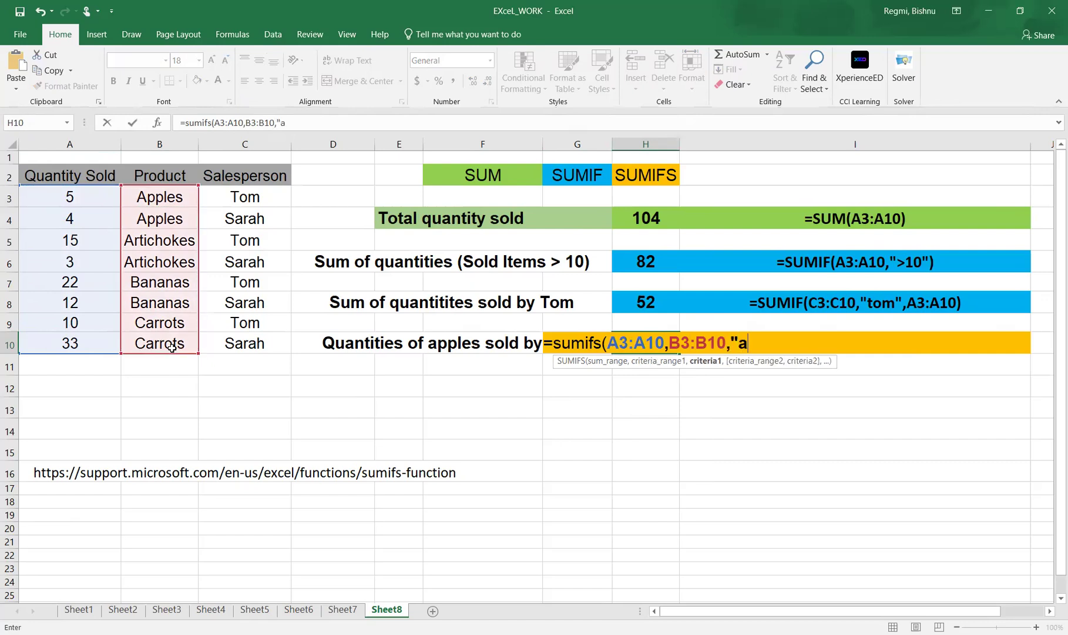
type("pples\"")
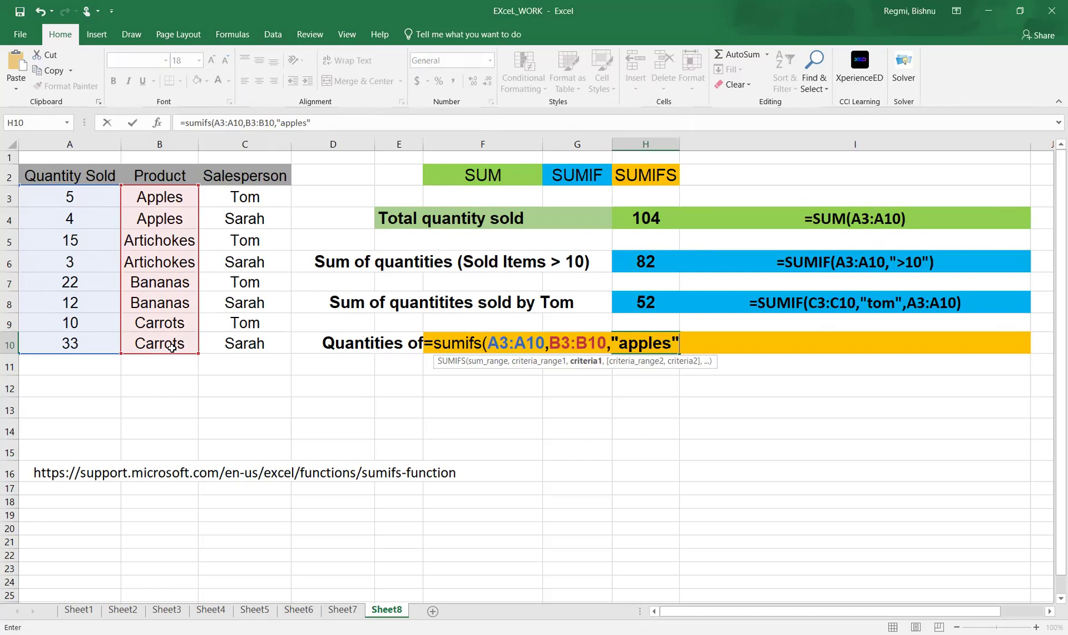
type(",")
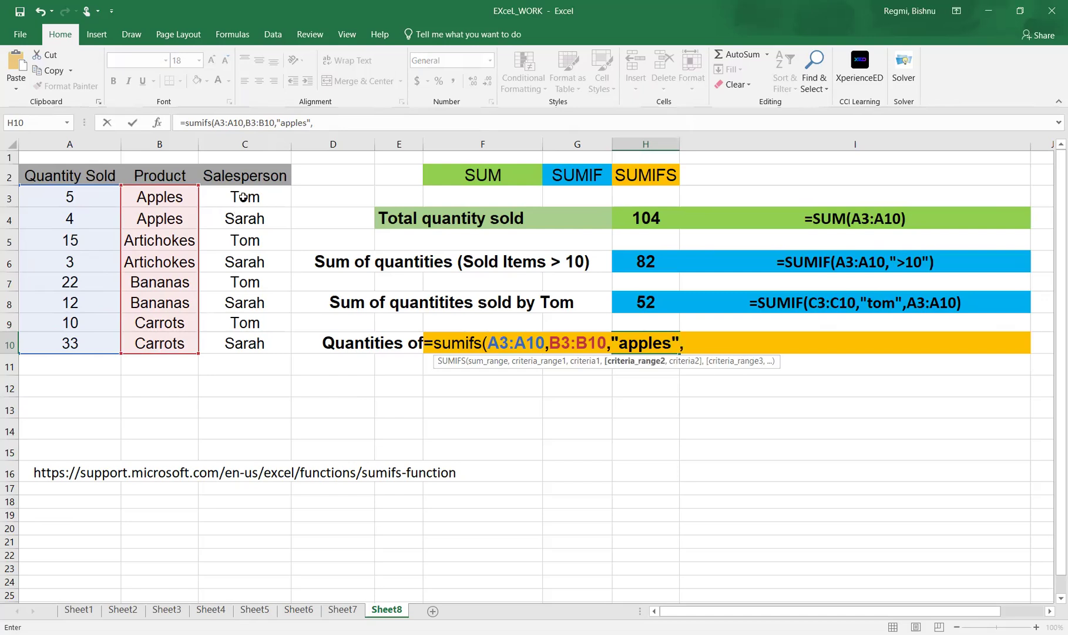
Step: Complete the H10 formula with C3:C10 as the second criteria range, matching the salesperson named in that row's label
left_click_drag(243, 196, 246, 215)
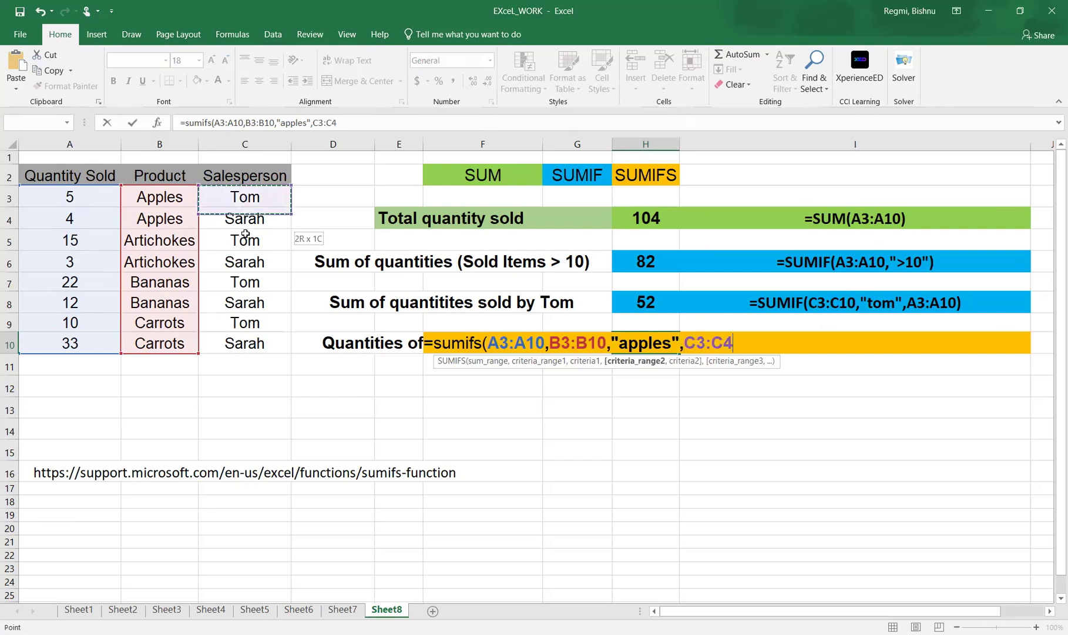
left_click_drag(254, 340, 256, 353)
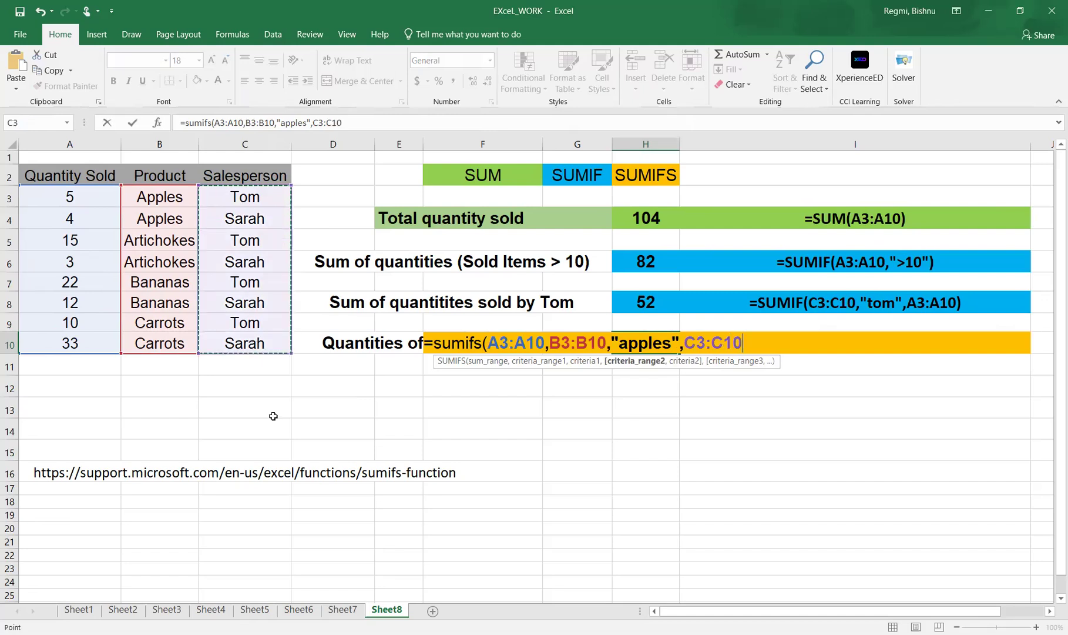
type(",")
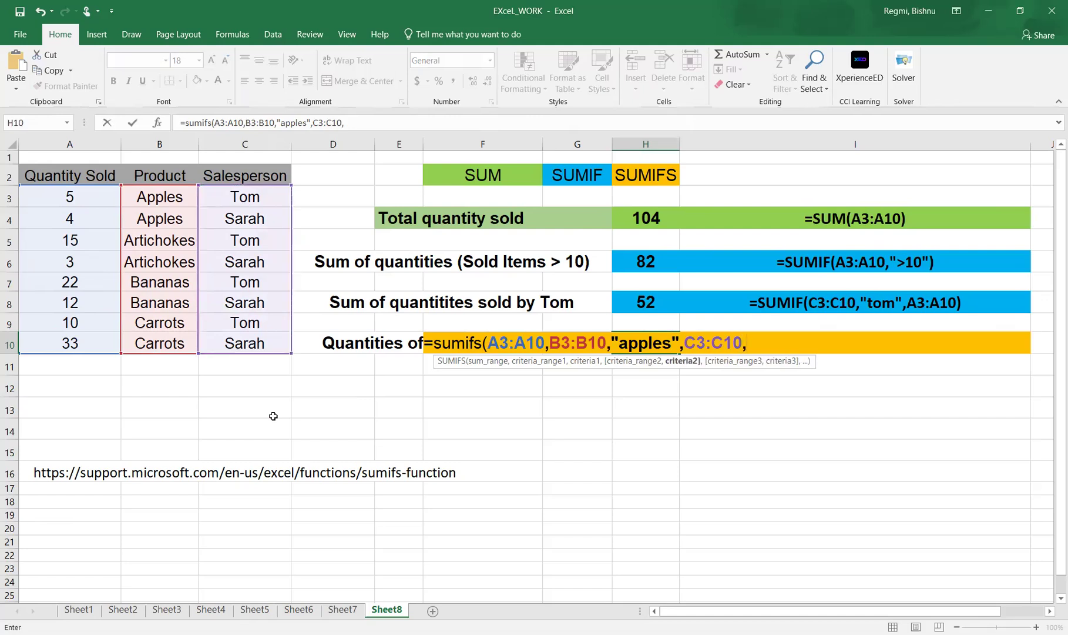
type("\"tom\")")
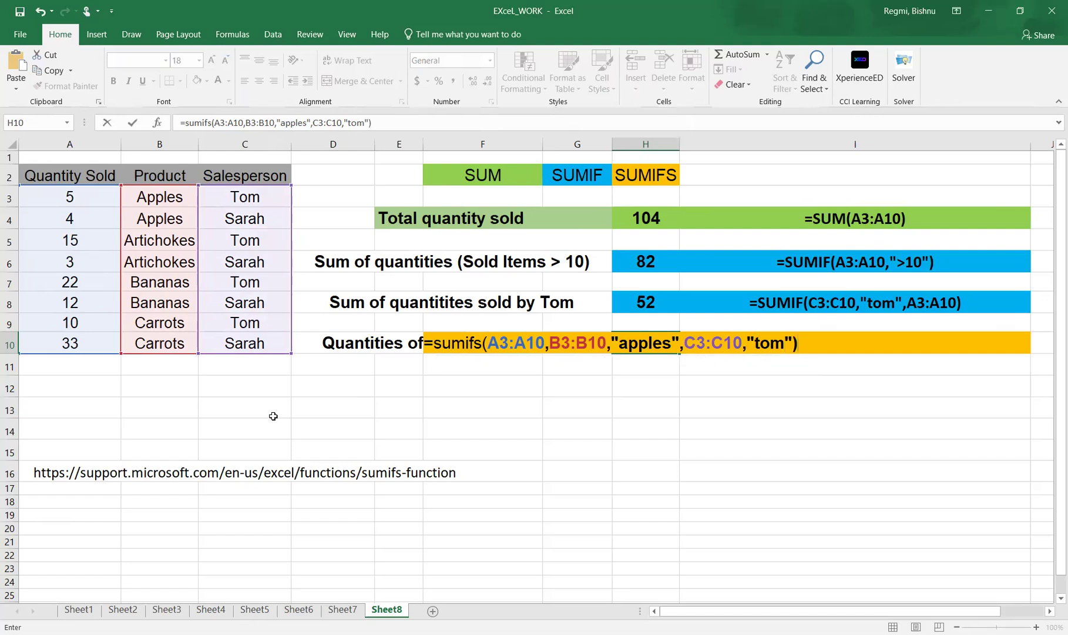
key("Return")
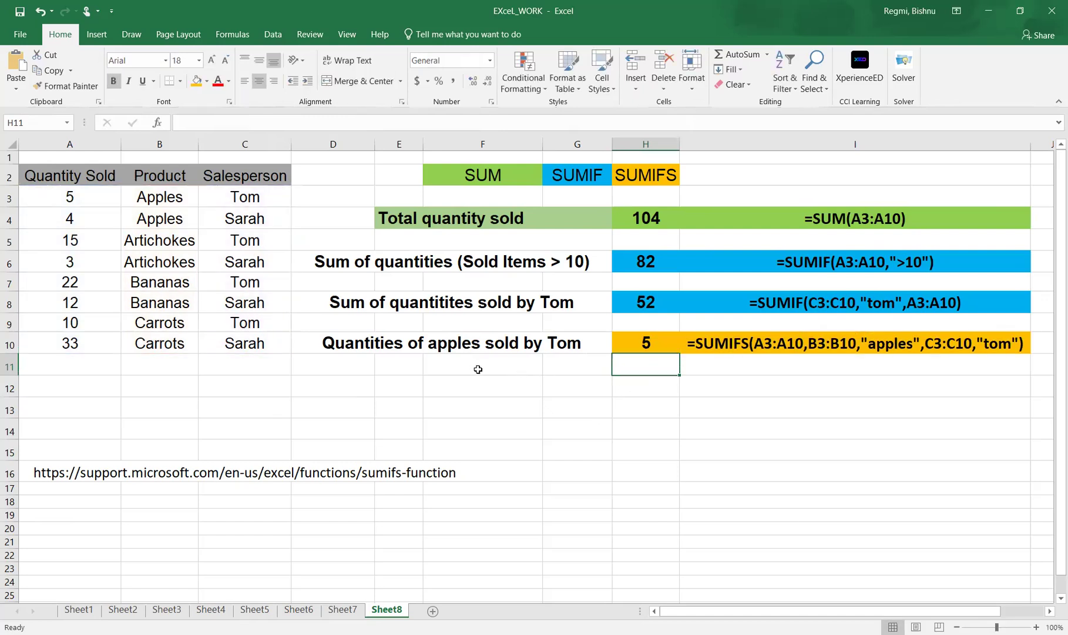
Step: Highlight the matching record in A3:C3 with the orange fill colour
left_click_drag(70, 199, 223, 197)
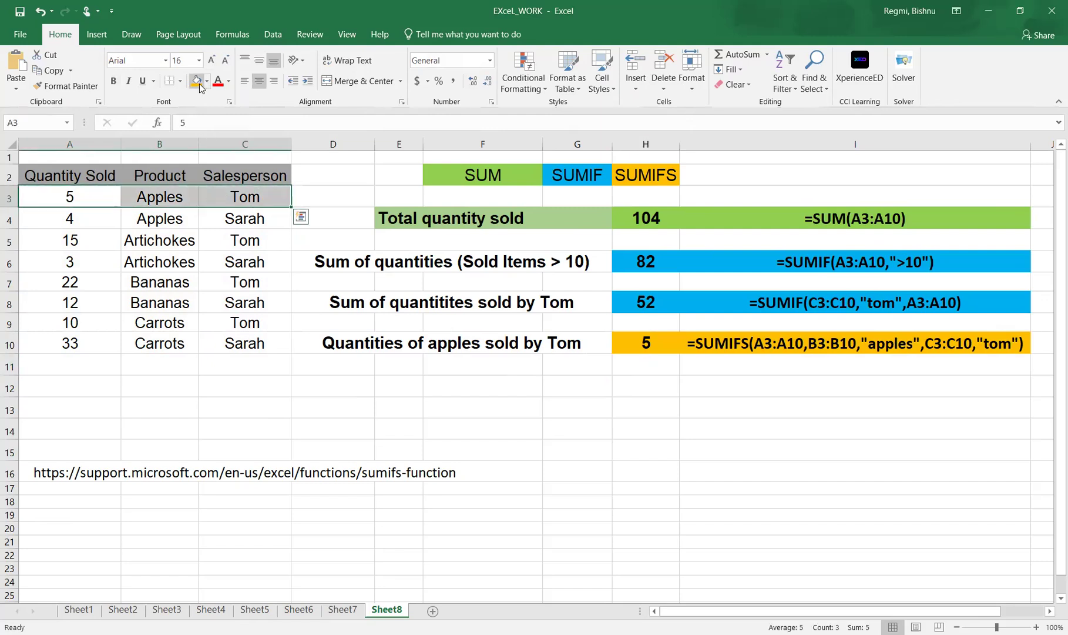
left_click(197, 80)
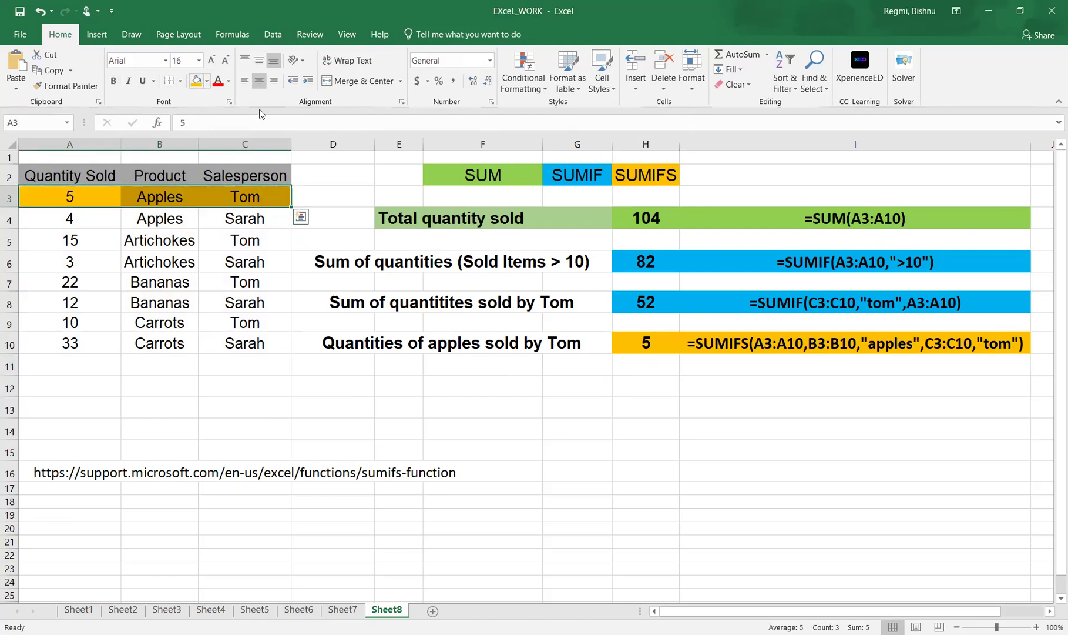
left_click(672, 473)
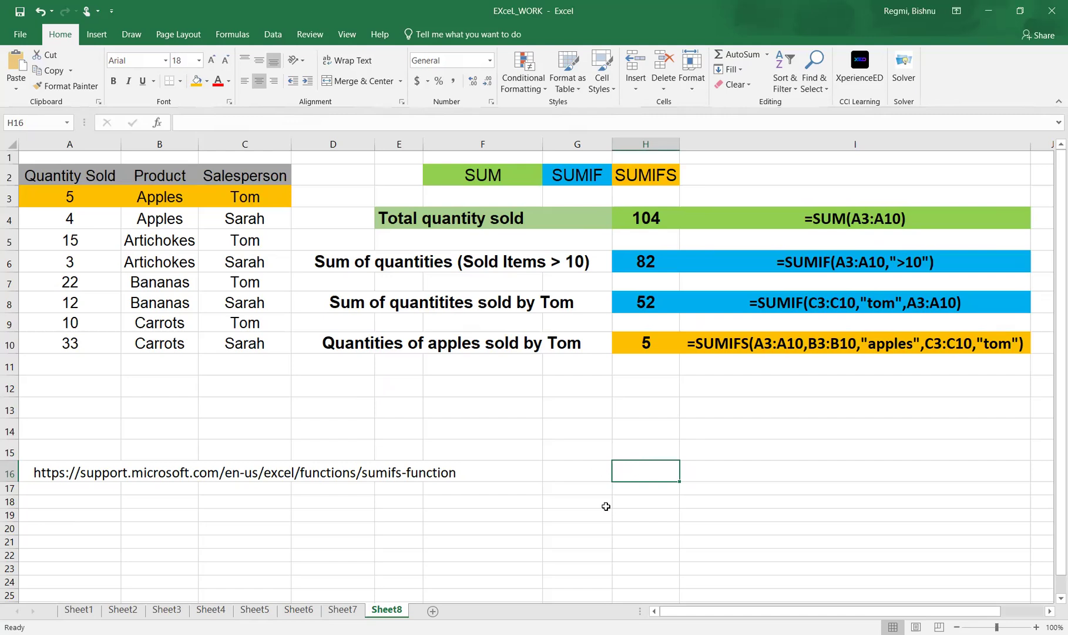